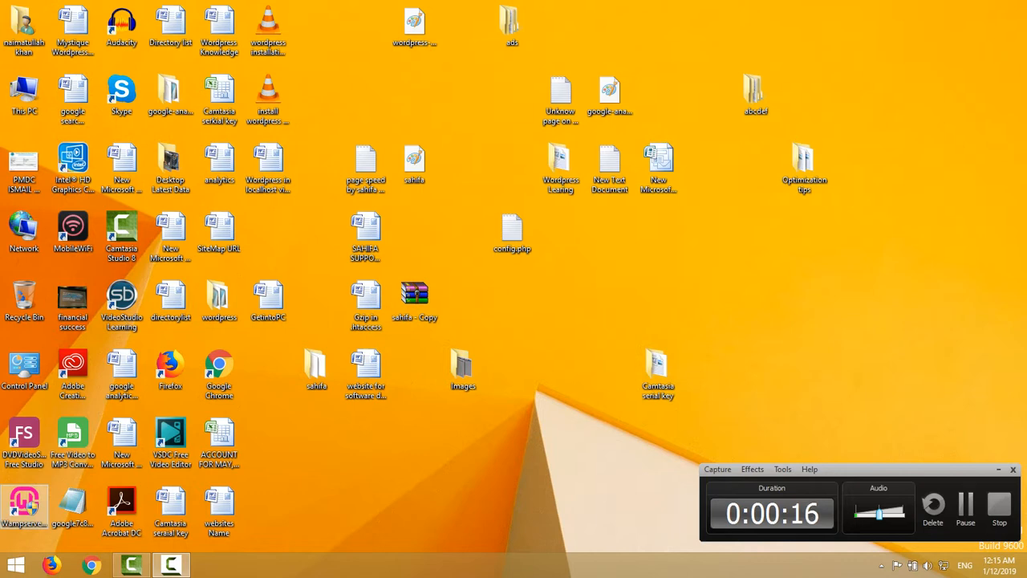
Refresh the desktop.
right_click(393, 294)
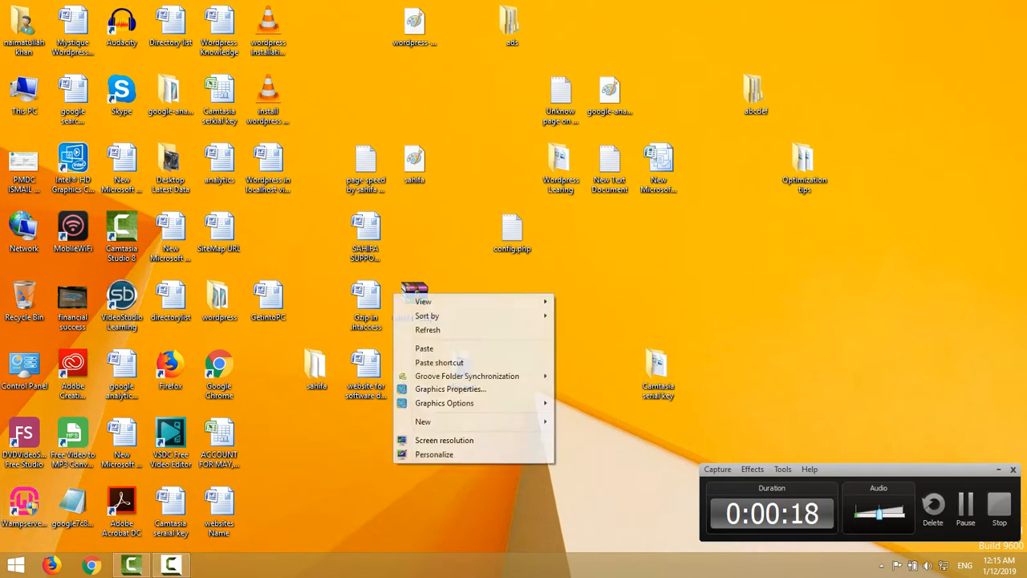
click(428, 330)
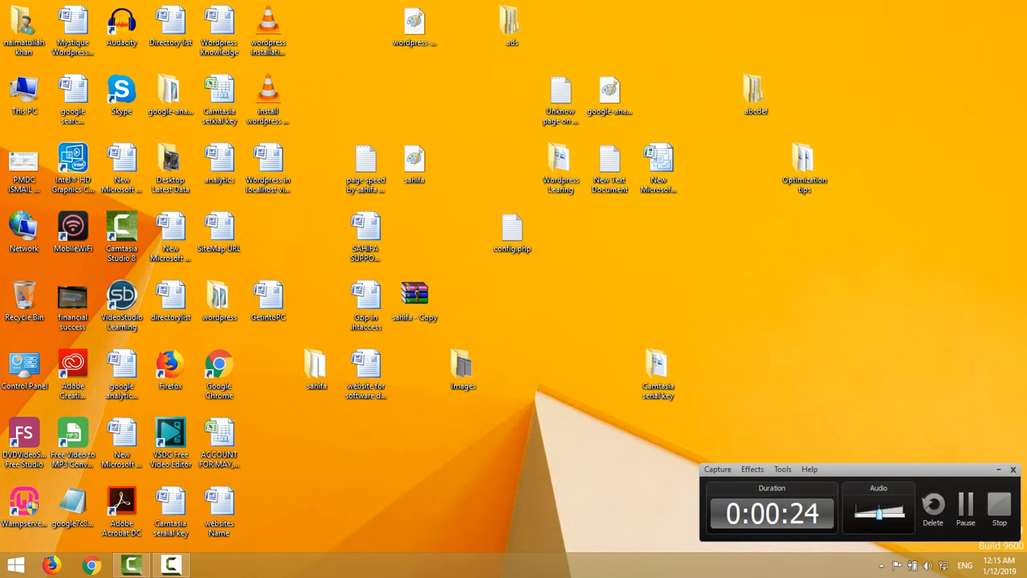
click(999, 470)
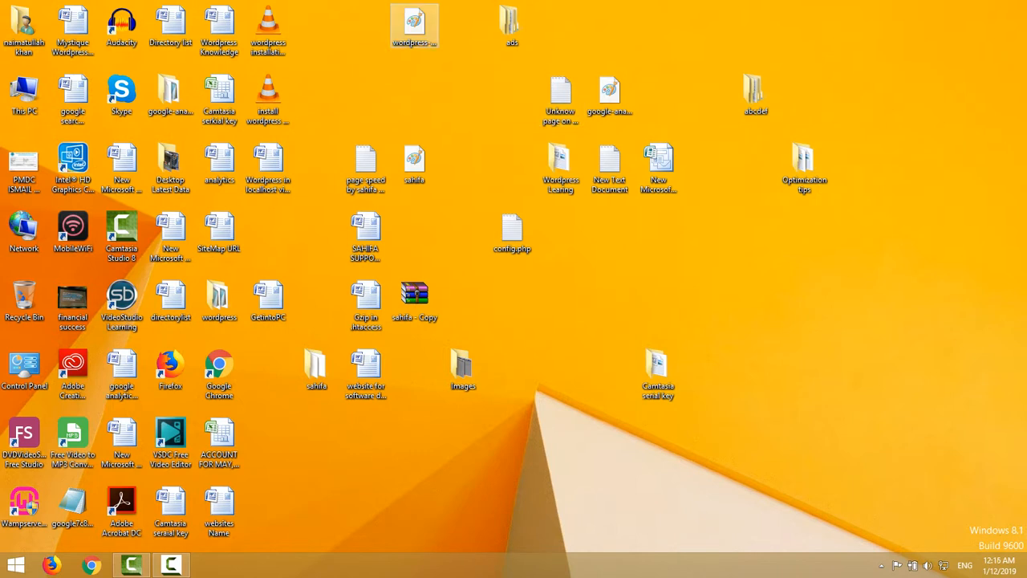
right_click(417, 41)
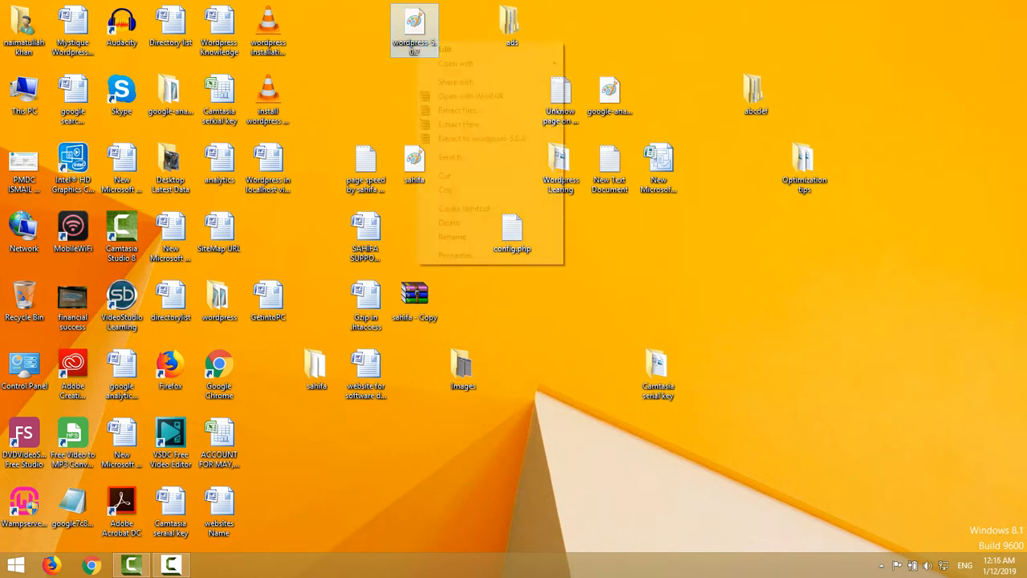
click(447, 189)
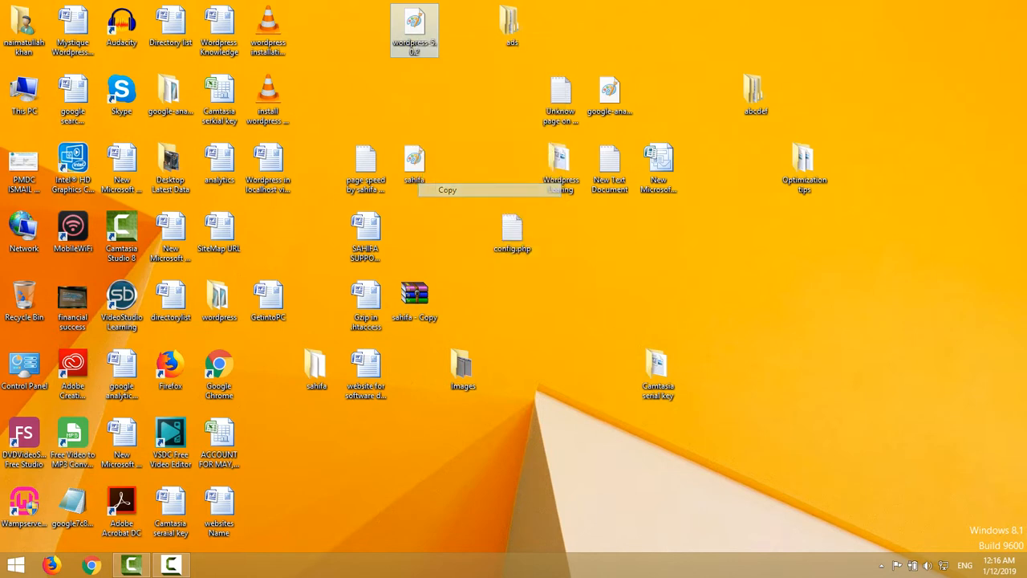
double_click(24, 94)
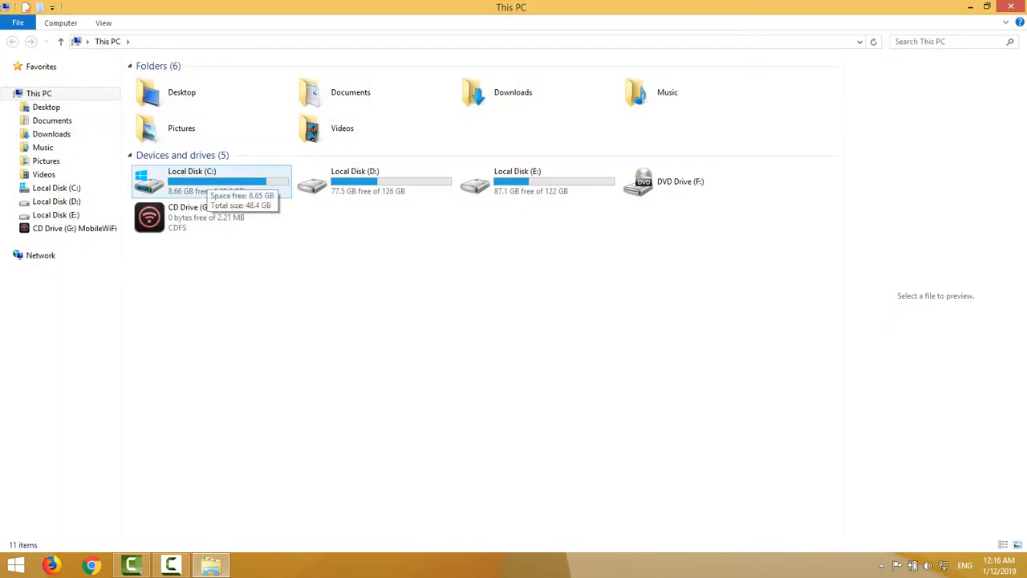
double_click(202, 180)
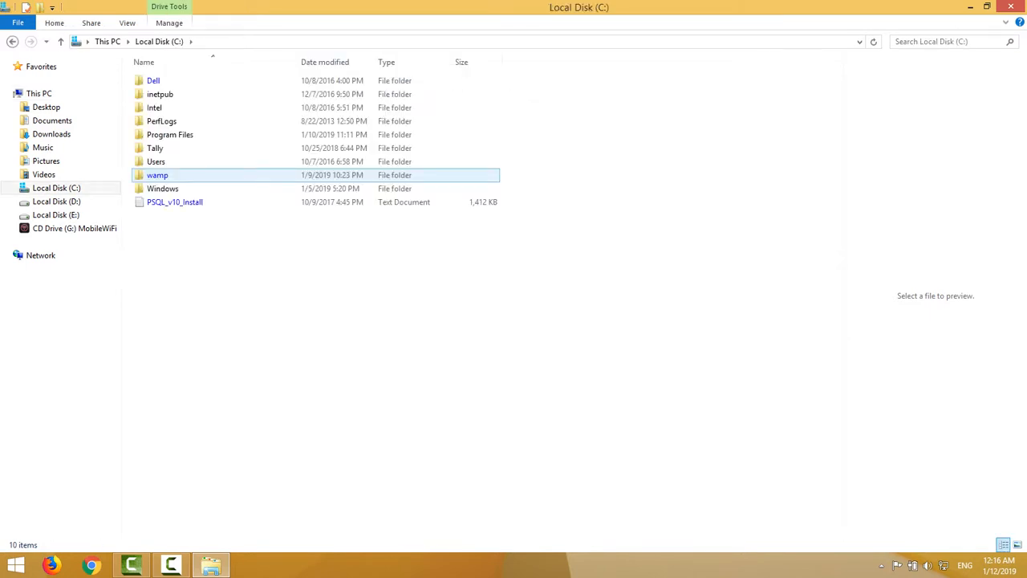
double_click(157, 175)
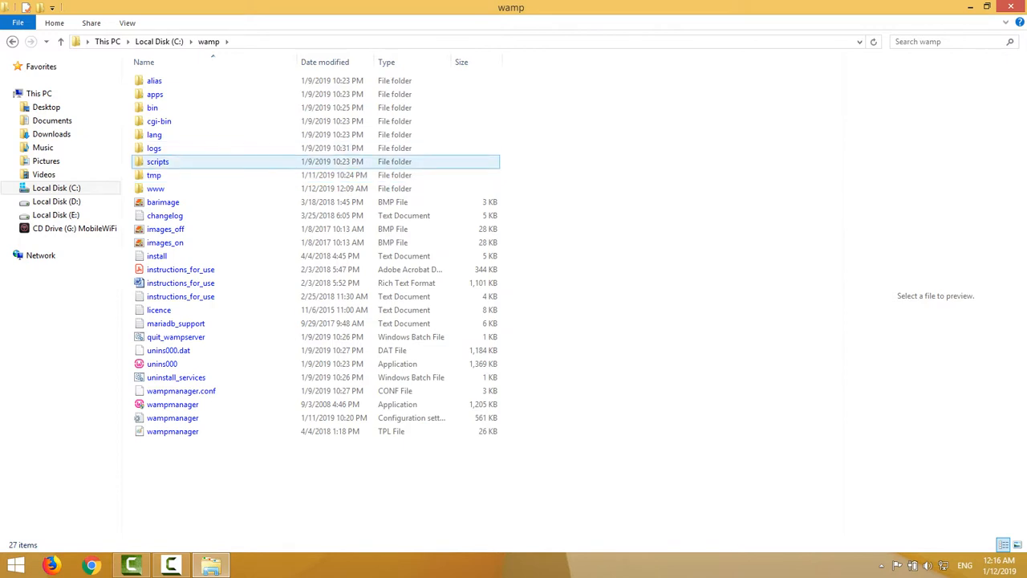
double_click(156, 189)
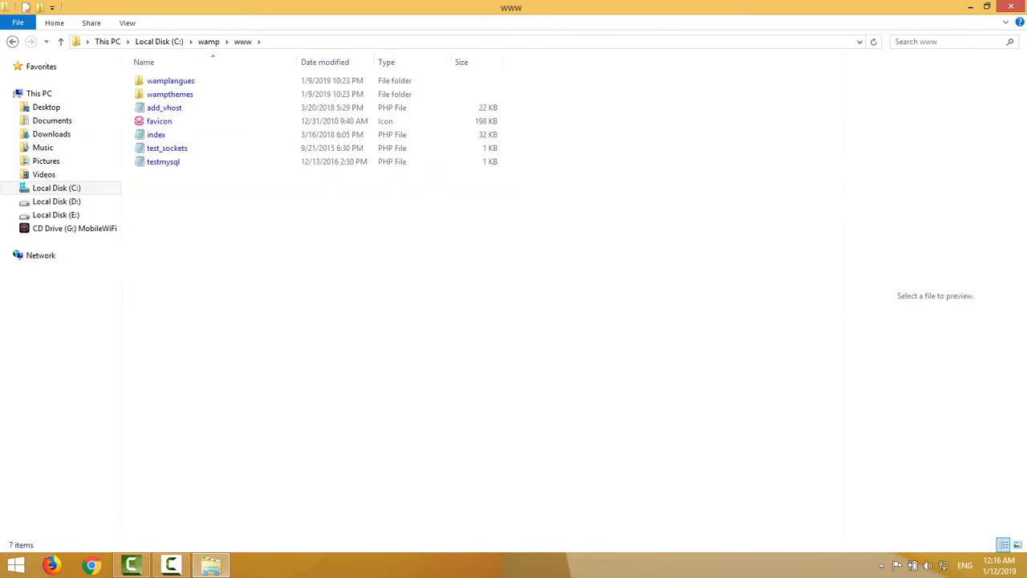
right_click(194, 218)
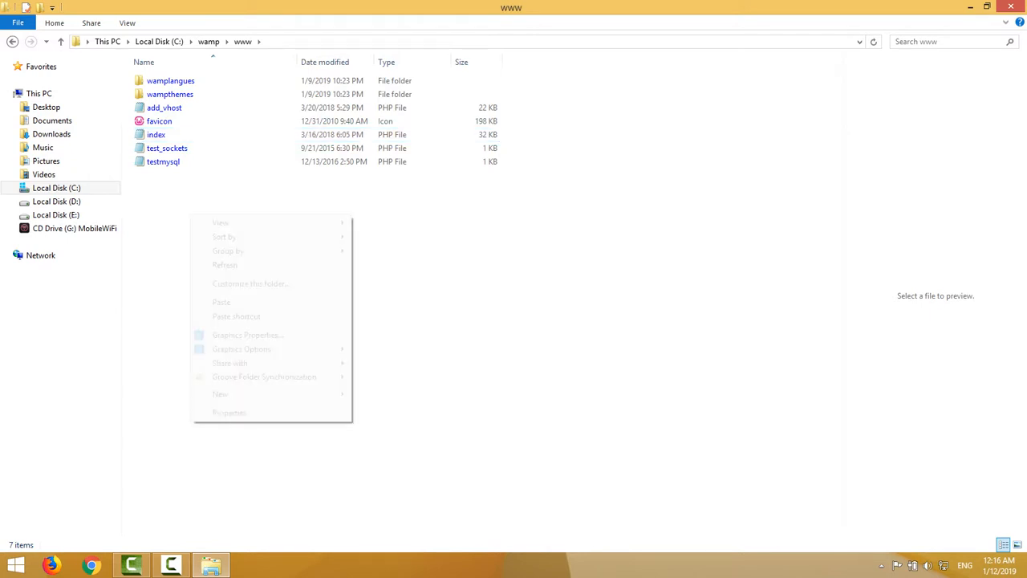
click(233, 302)
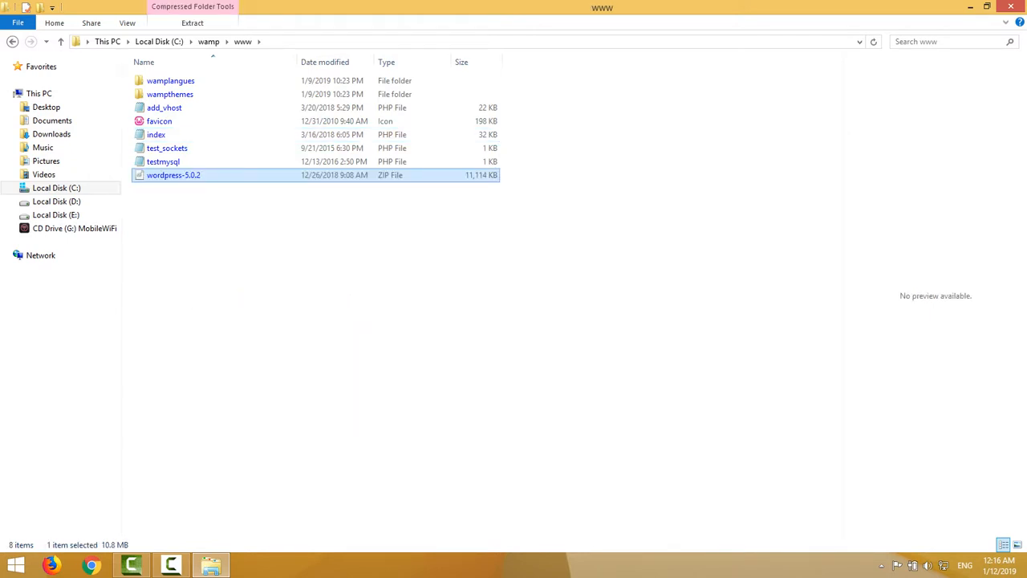
right_click(185, 176)
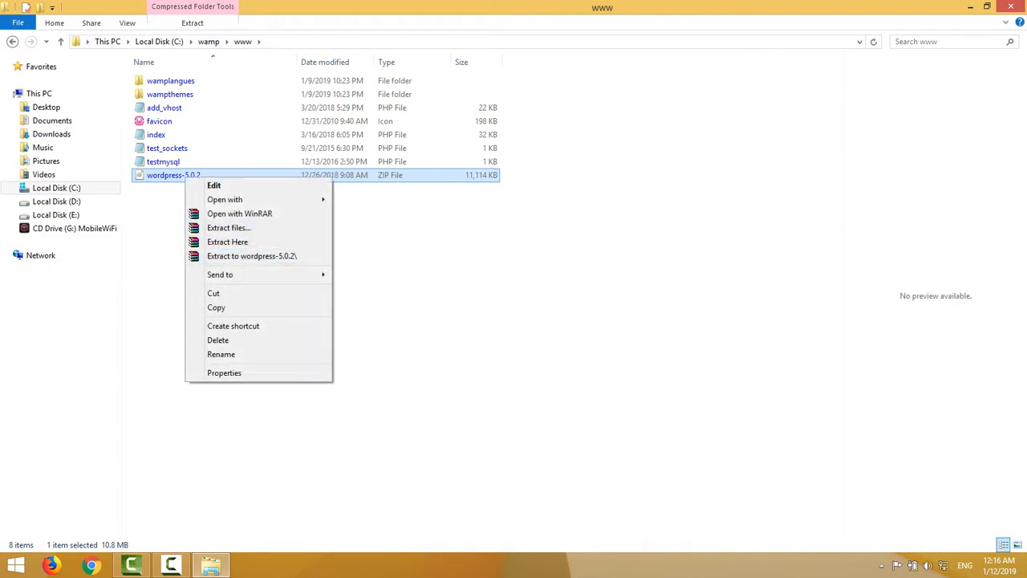
Extract the WordPress archive into www and check the new wordpress folder.
click(227, 241)
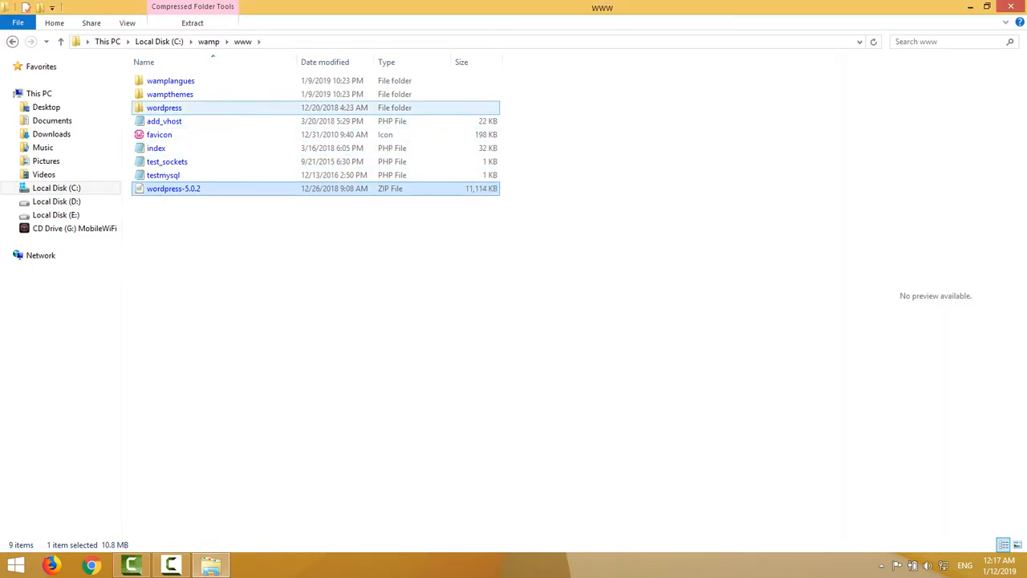
double_click(164, 108)
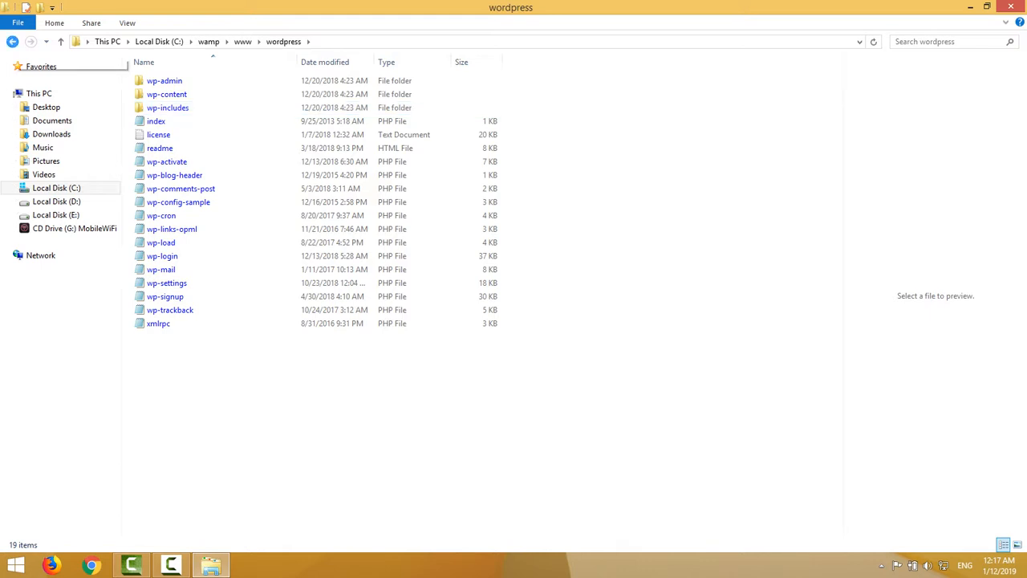
click(12, 42)
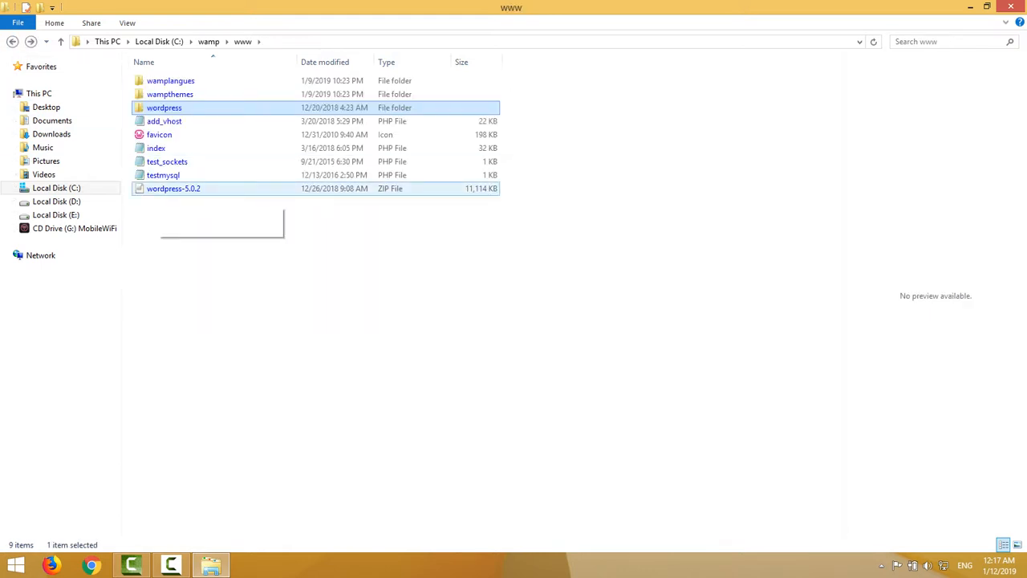
Remove the wordpress-5.0.2 ZIP from www, go up to wamp, and minimise Explorer.
click(161, 189)
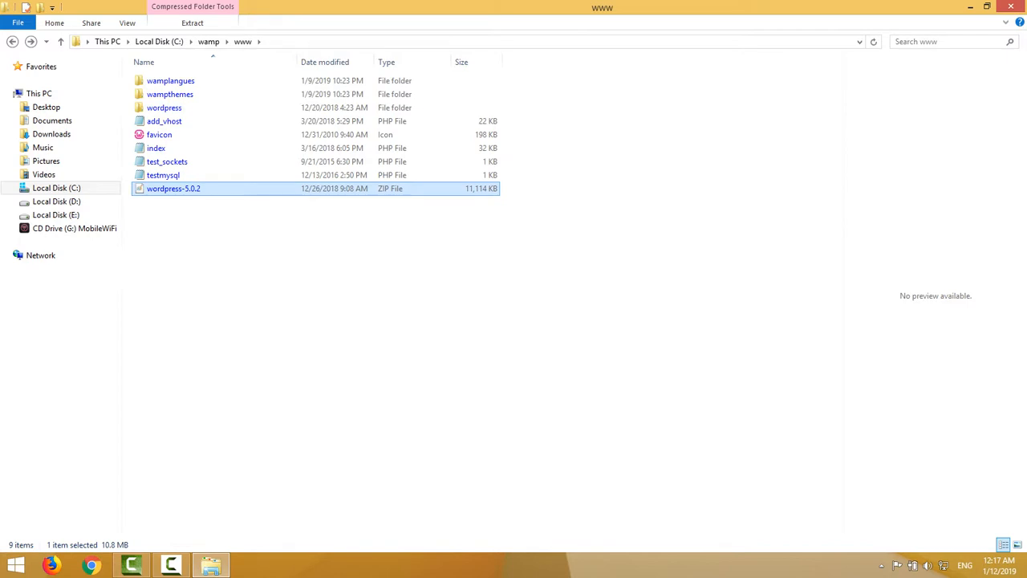
right_click(158, 191)
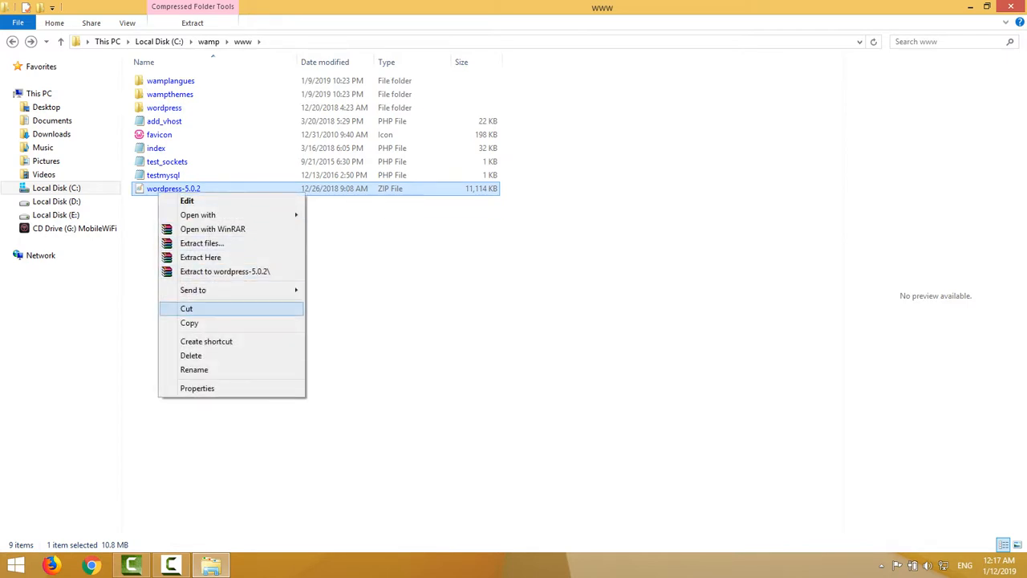
click(191, 355)
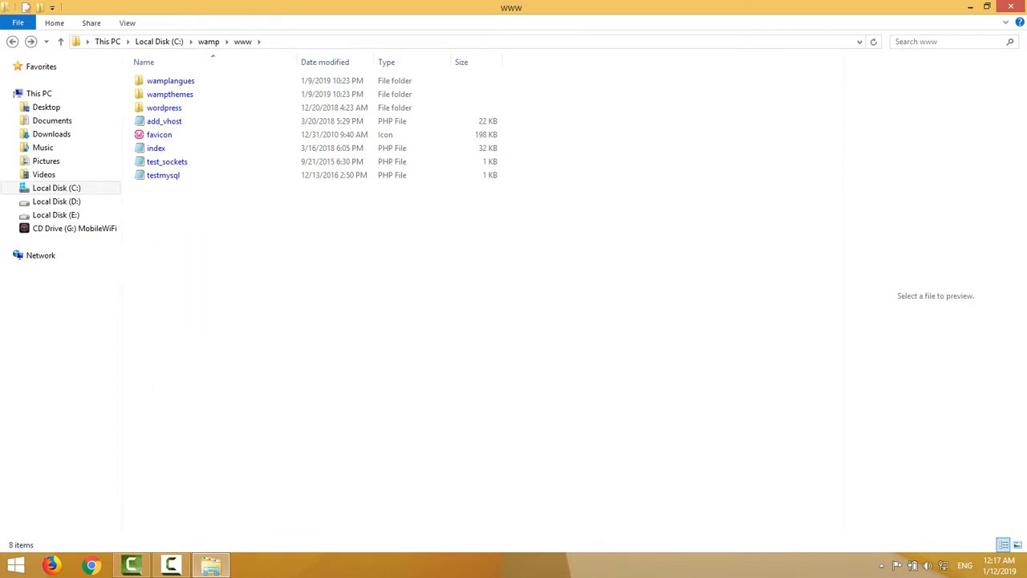
key(alt+Up)
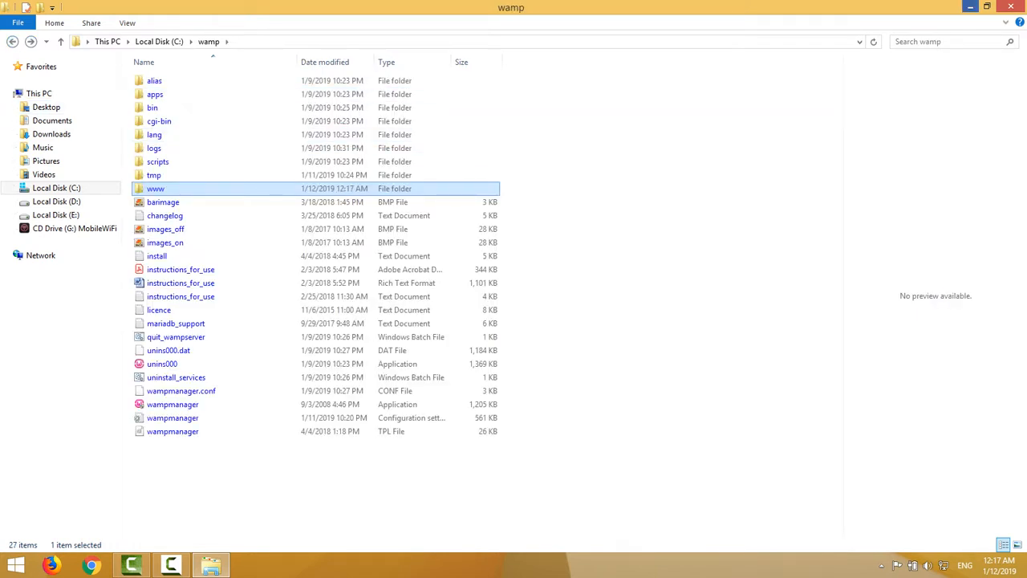
click(970, 7)
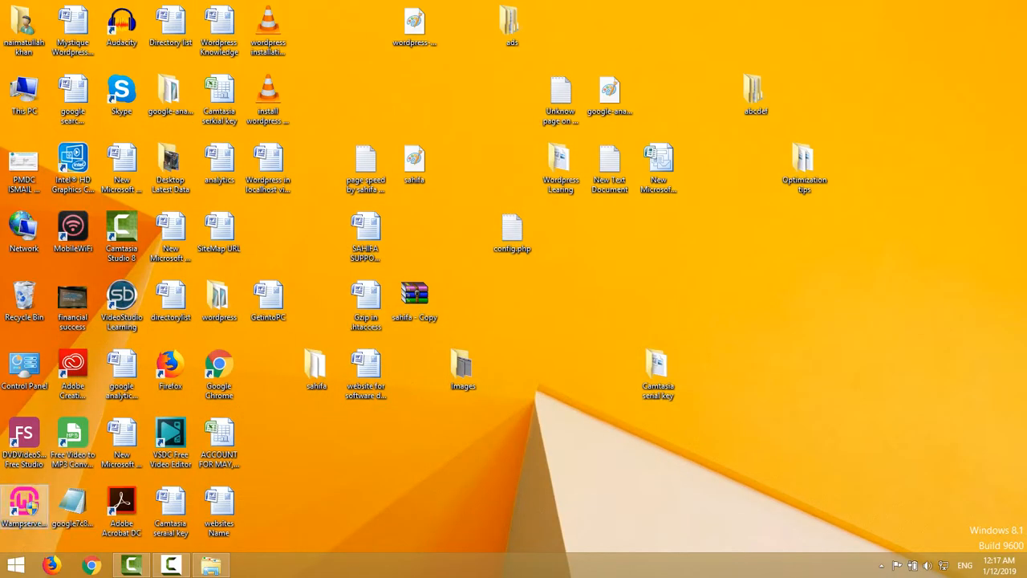
Find the WampServer tray icon and view its version information in the About dialog.
click(24, 504)
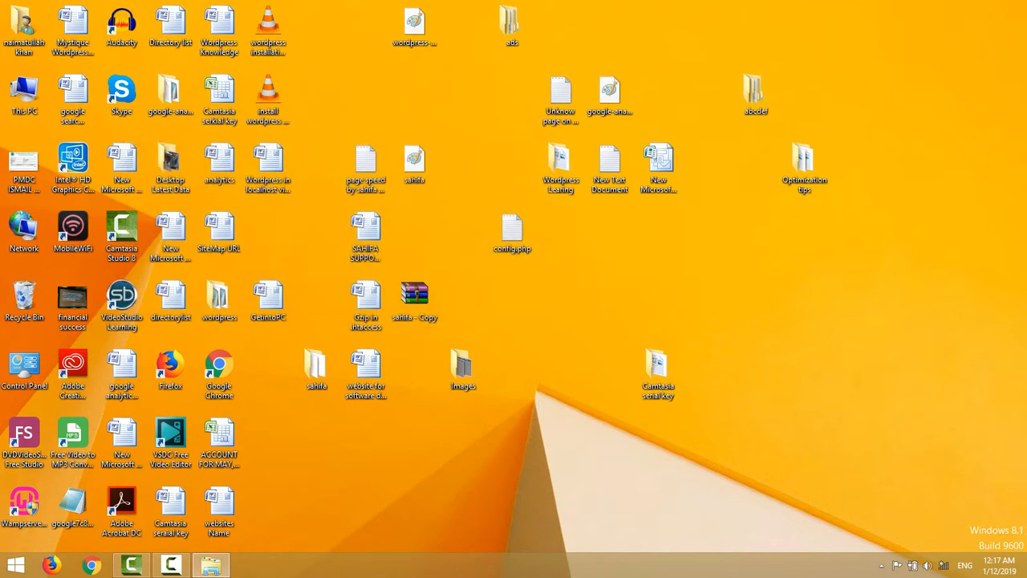
click(881, 566)
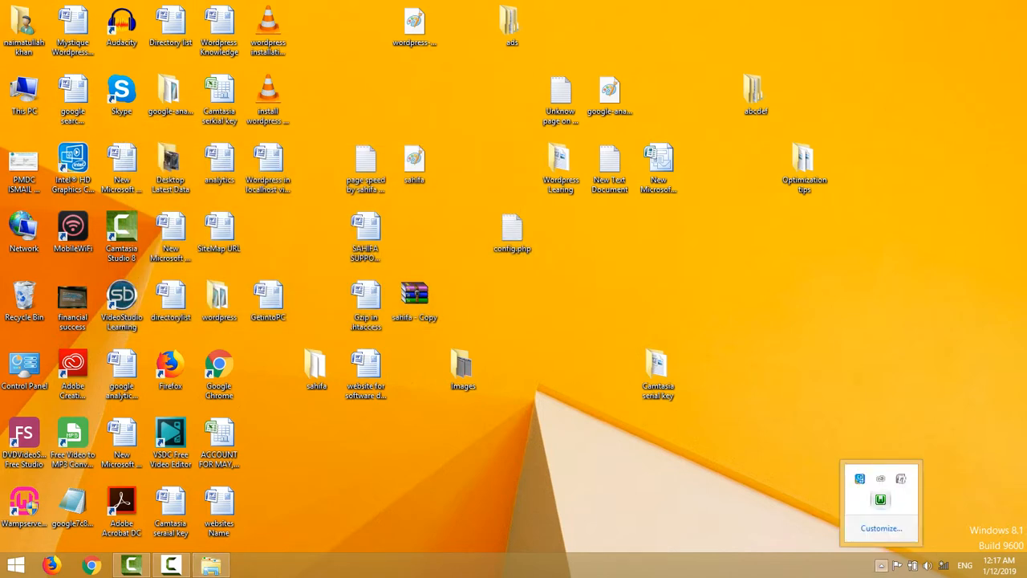
click(880, 499)
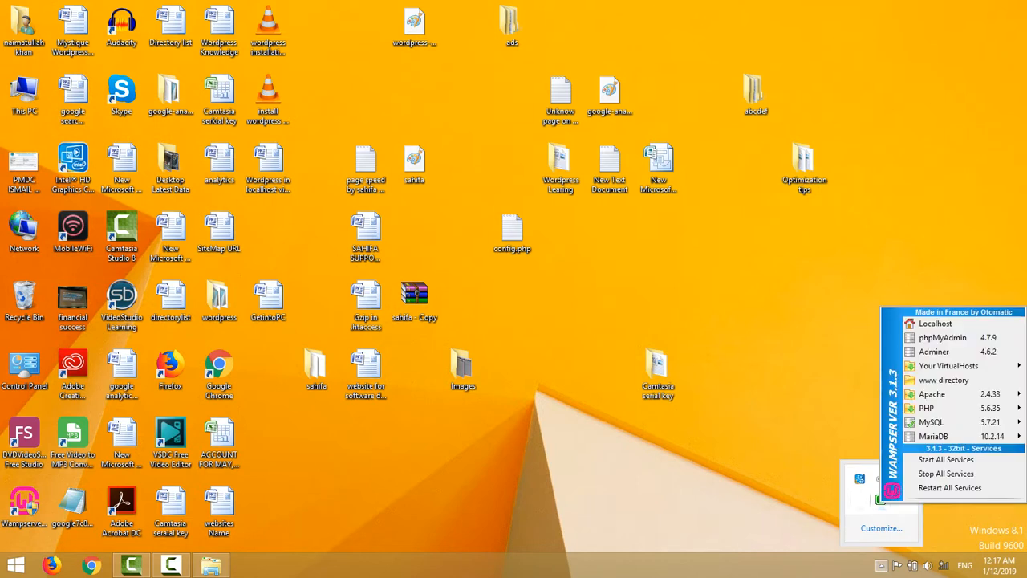
click(861, 499)
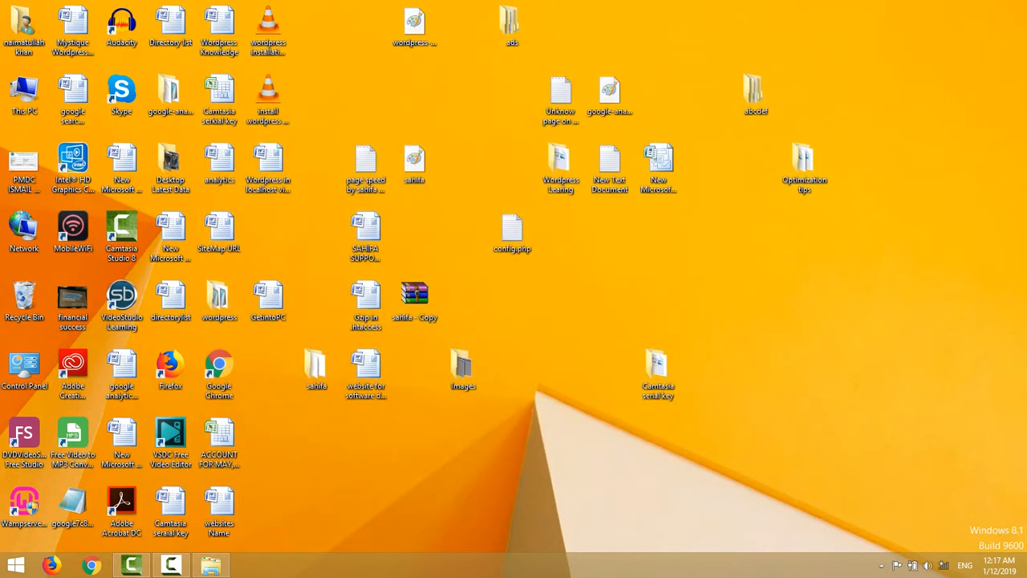
click(881, 565)
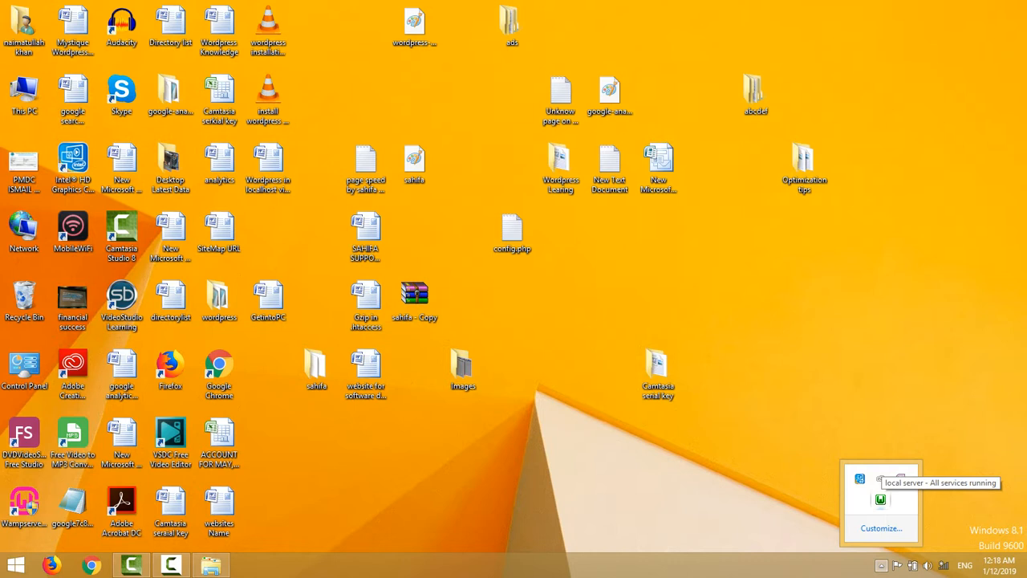
right_click(880, 499)
click(911, 406)
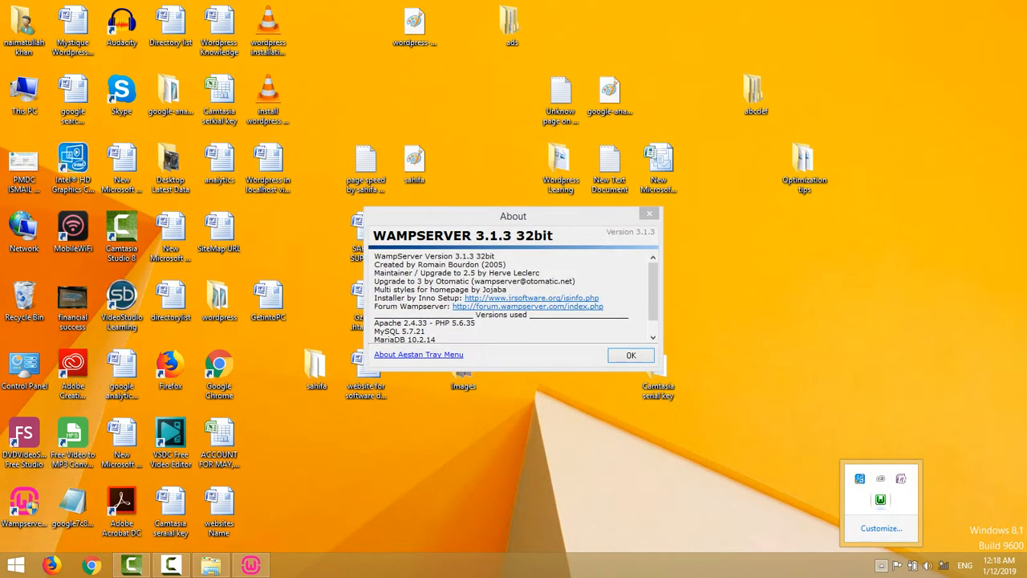
key(Return)
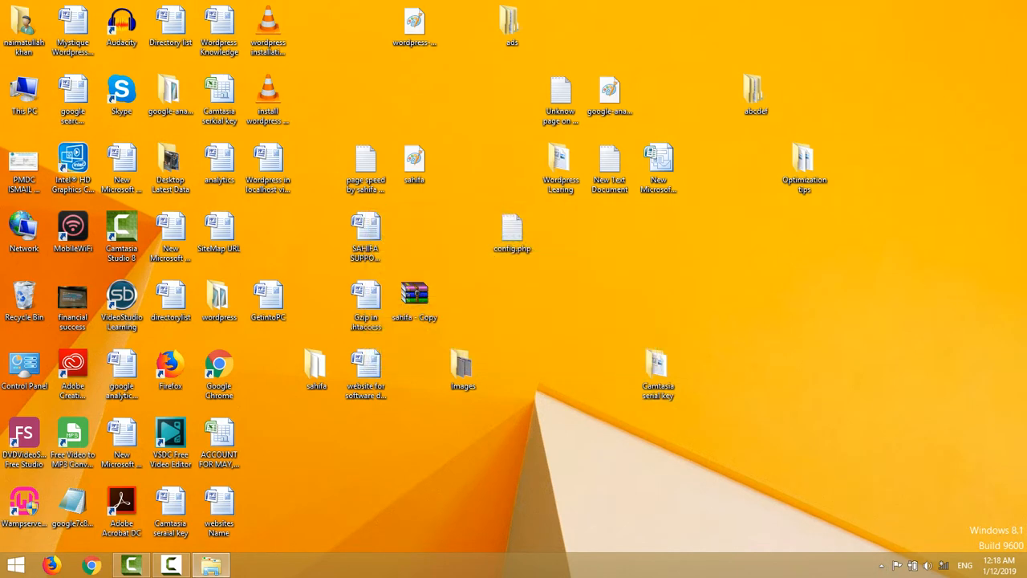
Launch phpMyAdmin from the WampServer tray menu.
click(881, 565)
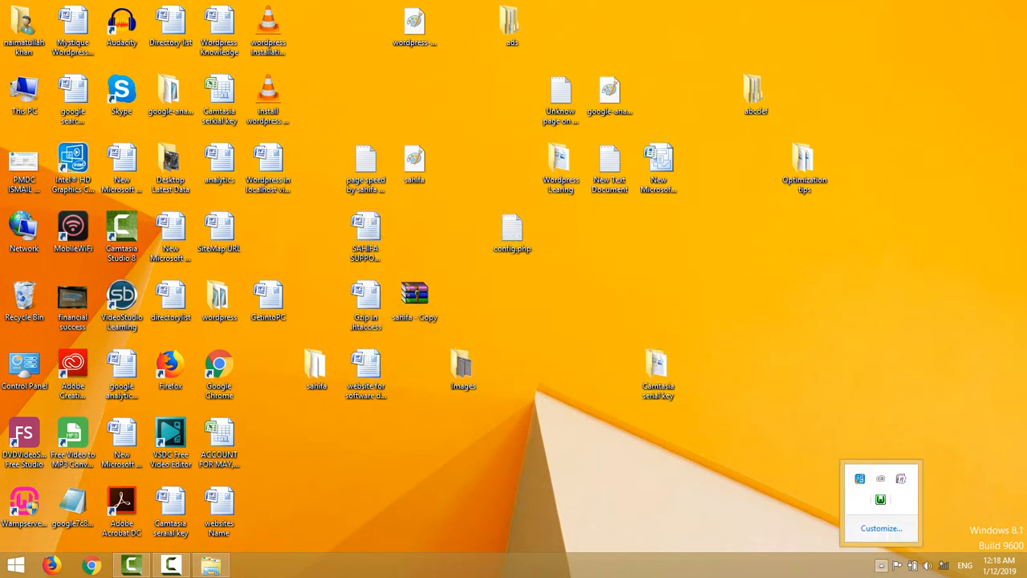
click(880, 499)
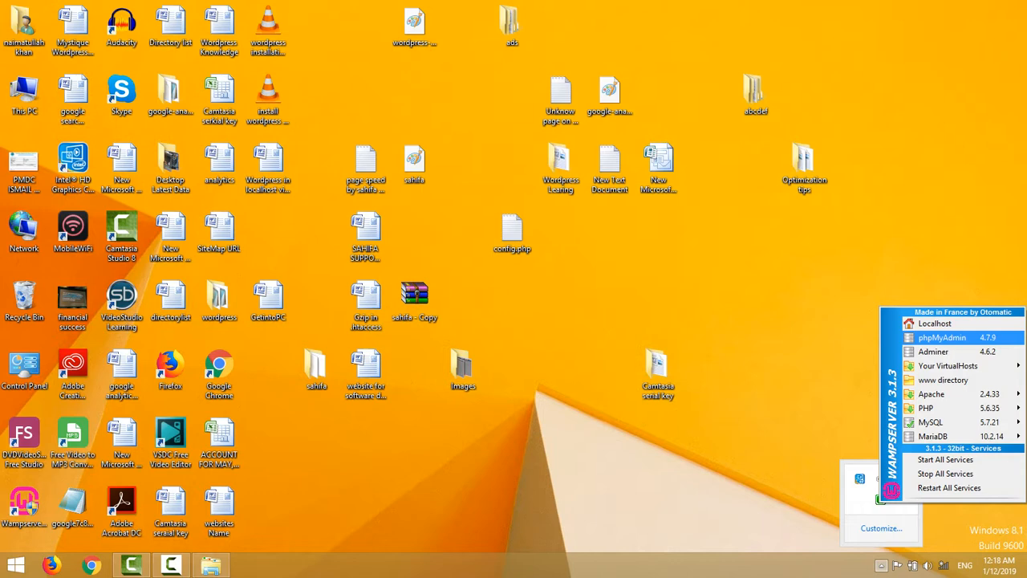
click(942, 337)
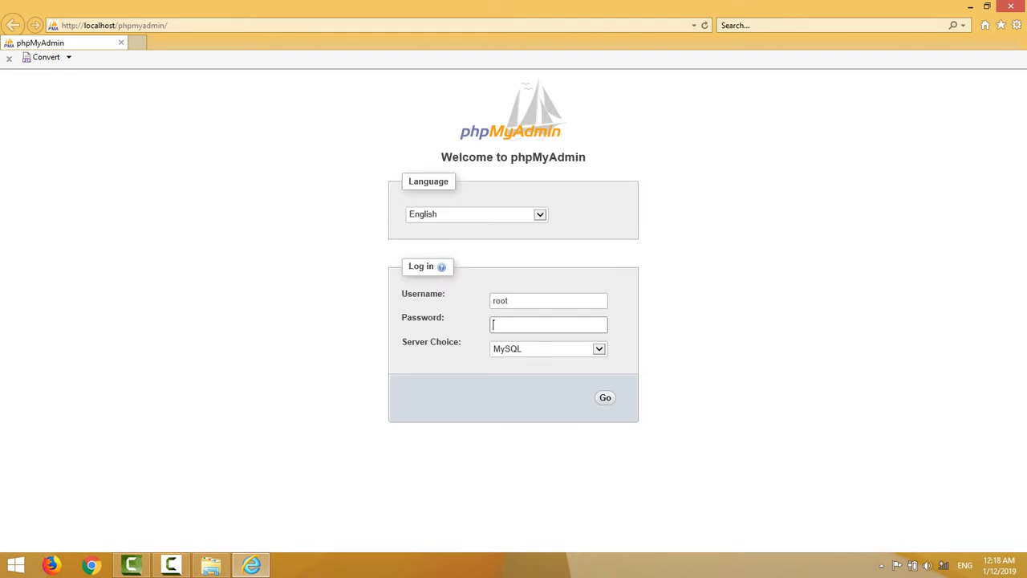
Log into phpMyAdmin as root with no password, view the Databases page, then switch to Explorer.
key(Return)
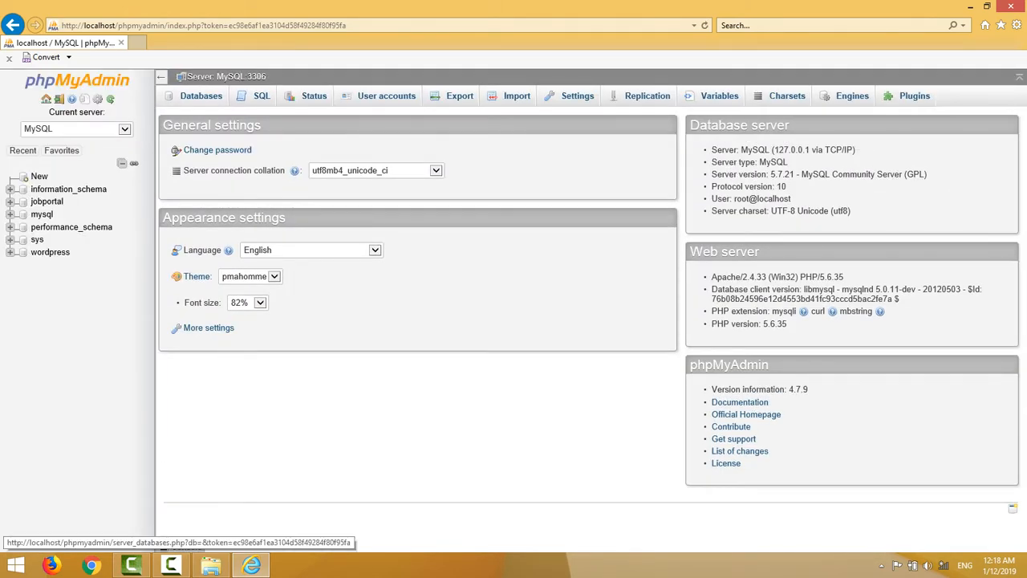
click(201, 95)
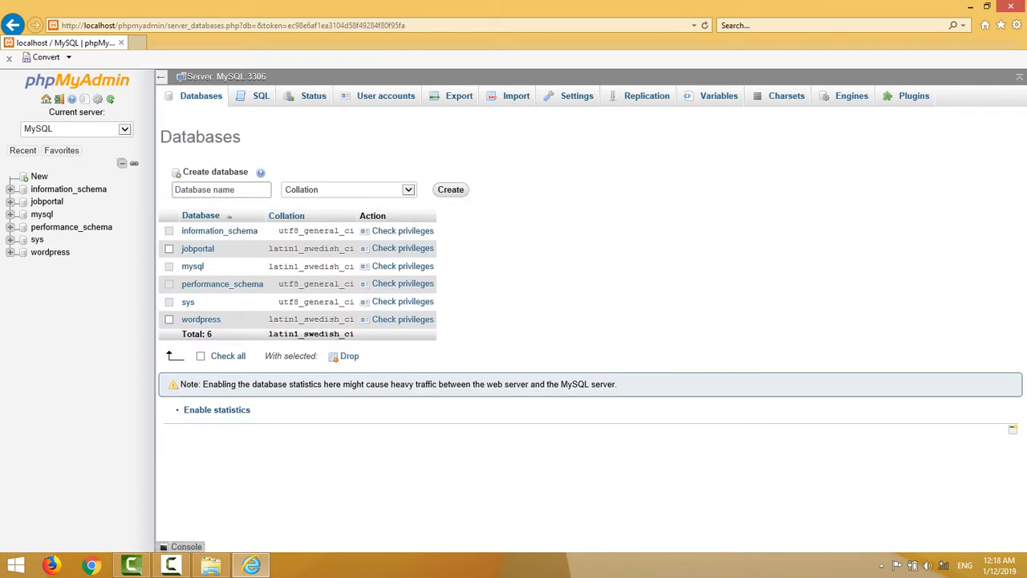
click(222, 190)
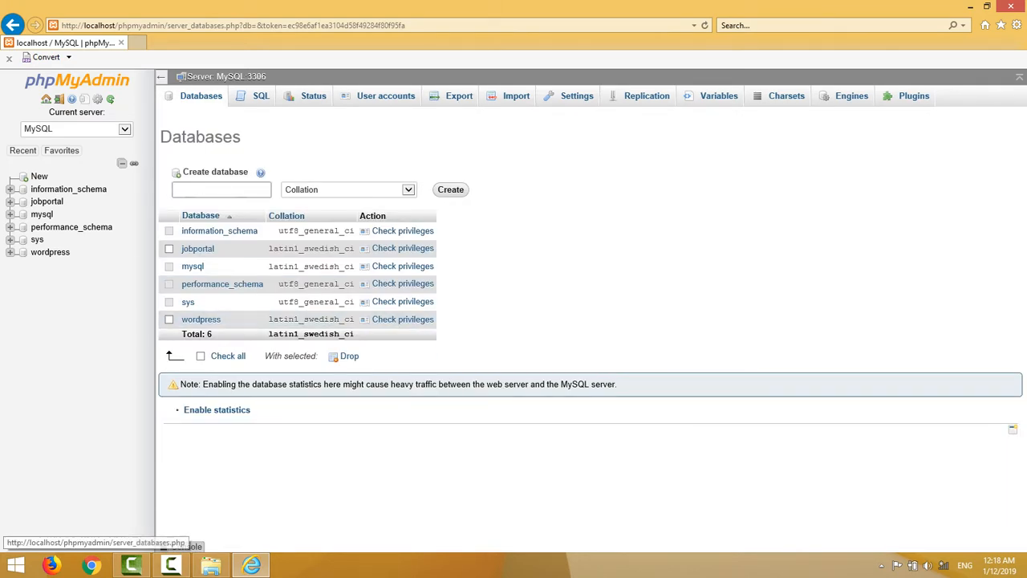
click(211, 565)
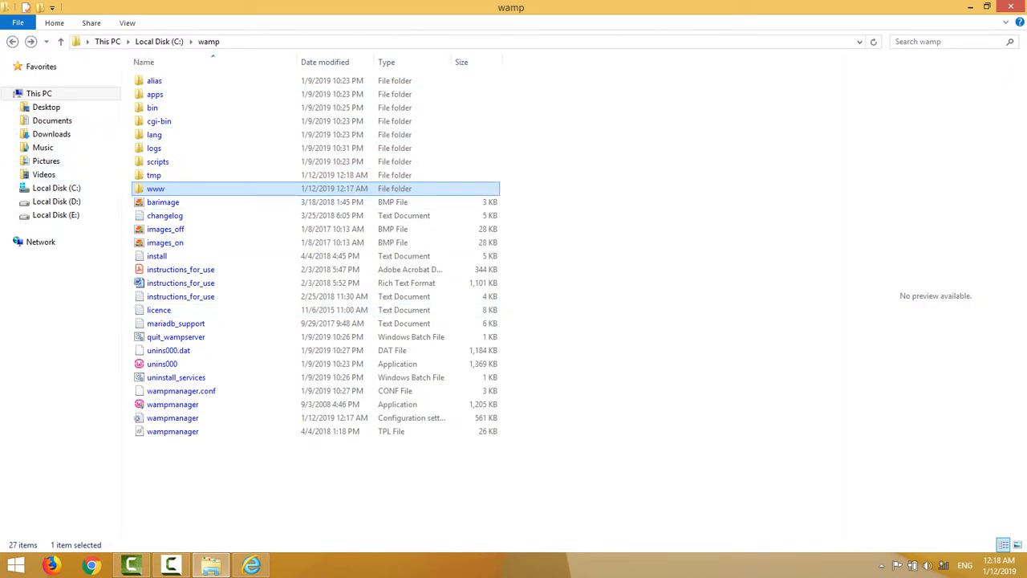
Rename the wordpress folder in www, mistyping the name as 'applle'.
double_click(156, 188)
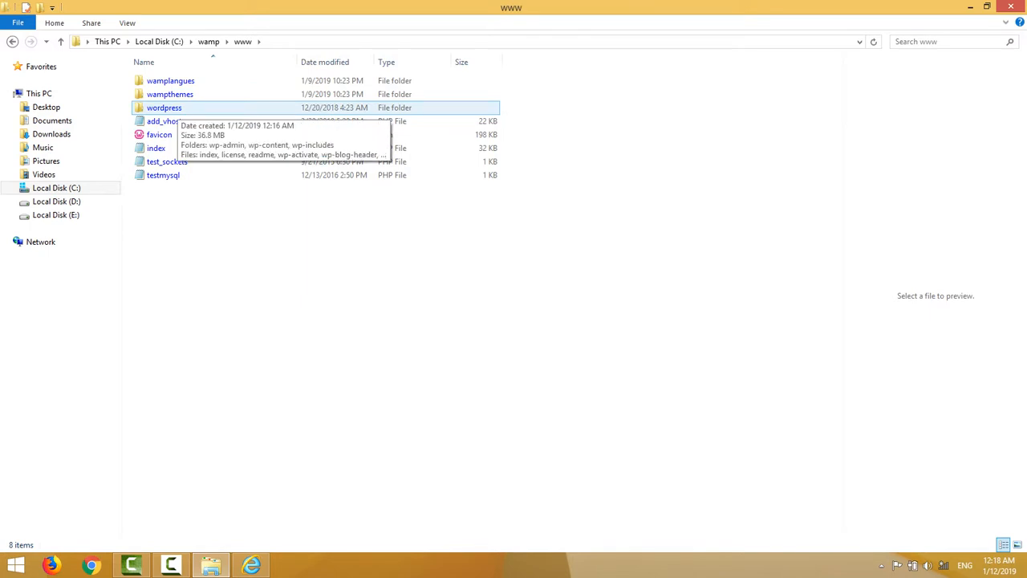
right_click(164, 109)
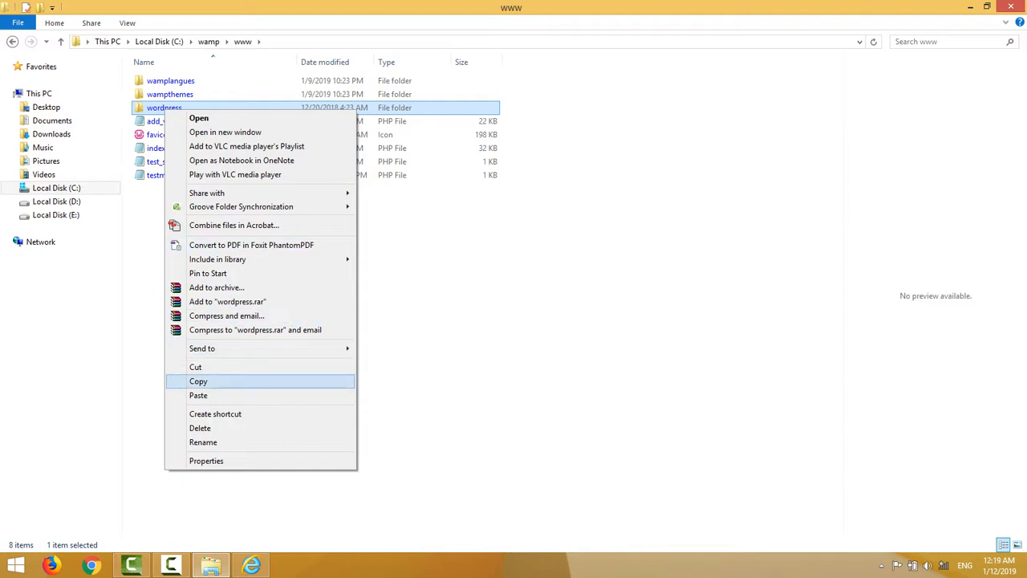
key(Return)
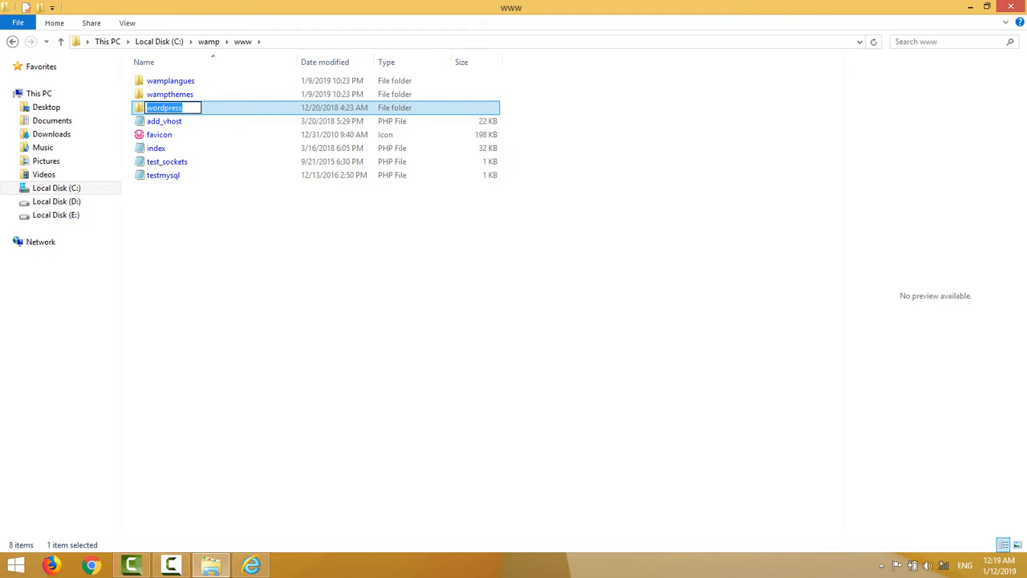
text(app)
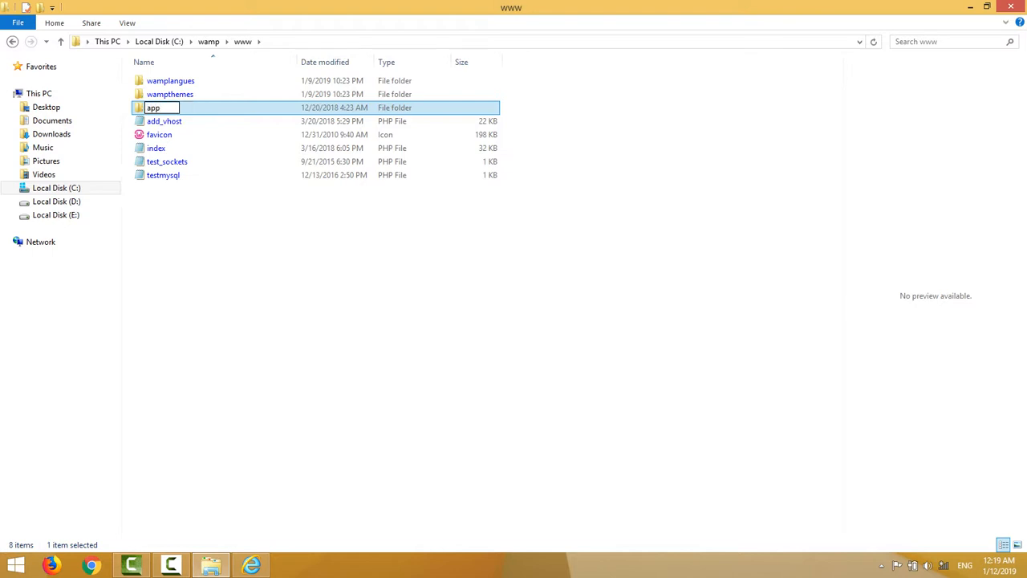
text(lle)
key(Return)
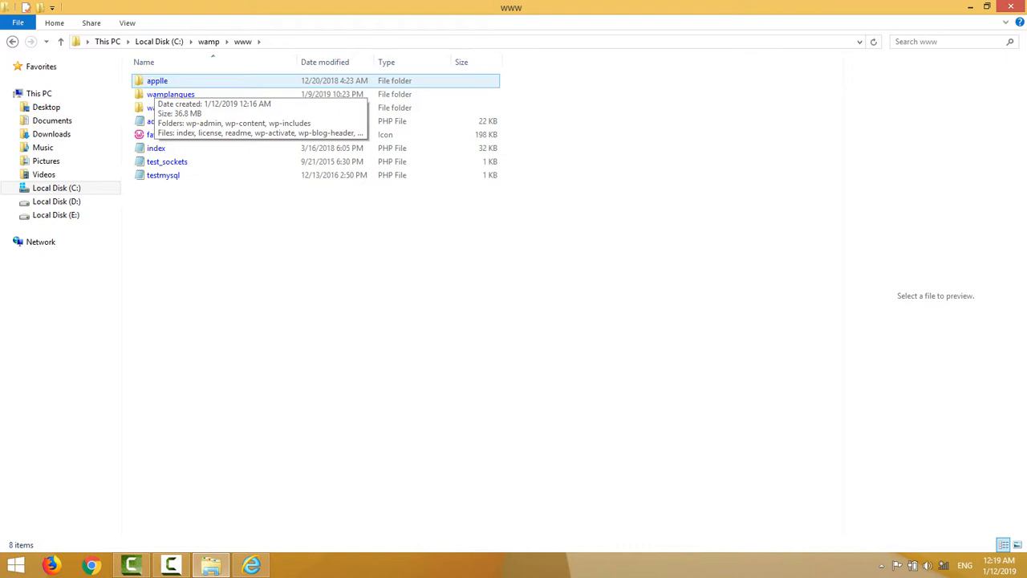
Correct the folder name to 'apple' and minimise Explorer to return to phpMyAdmin.
right_click(155, 84)
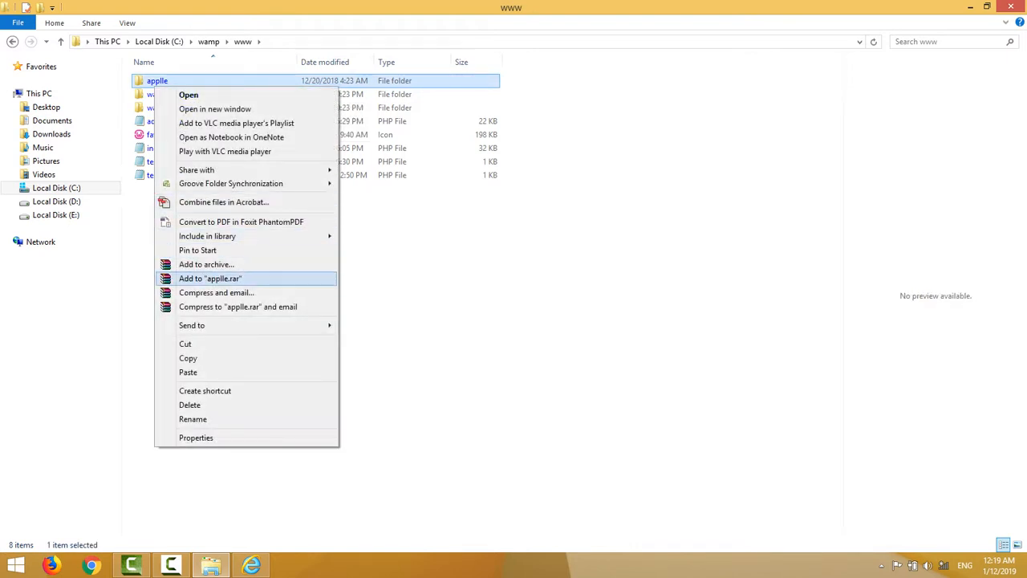
key(Return)
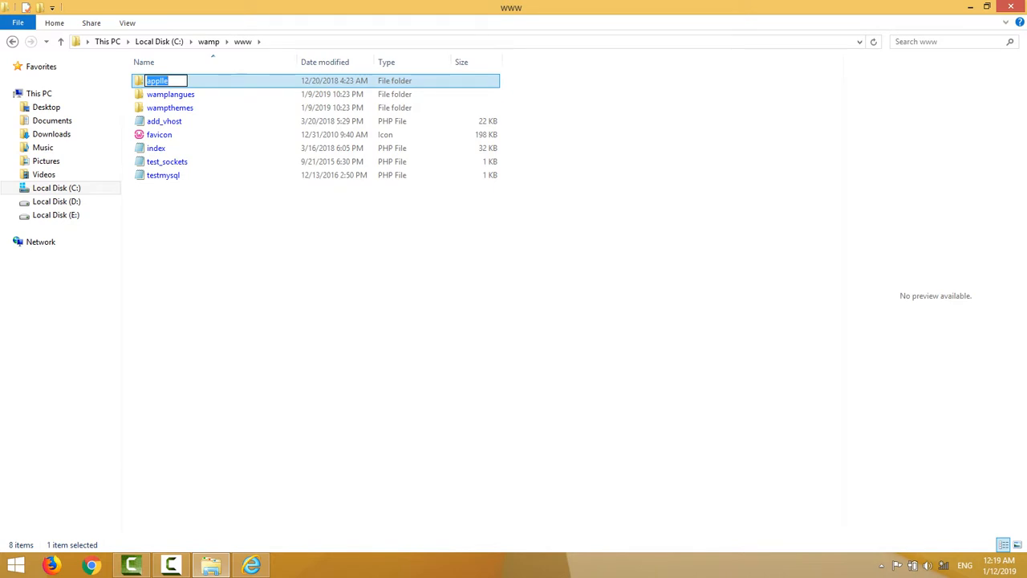
text(app)
key(BackSpace)
key(BackSpace)
text(pple)
key(Return)
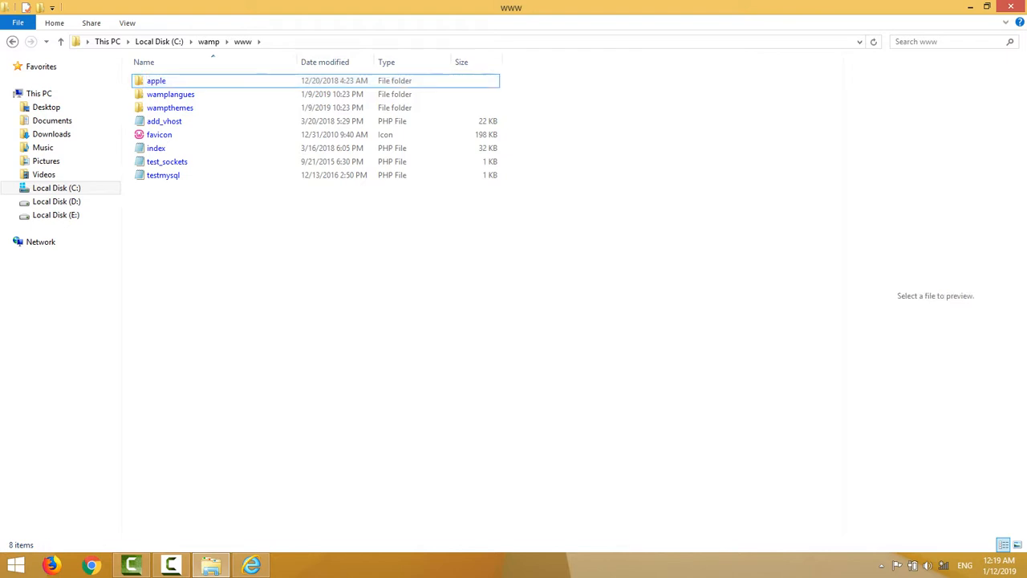
double_click(157, 81)
right_click(158, 81)
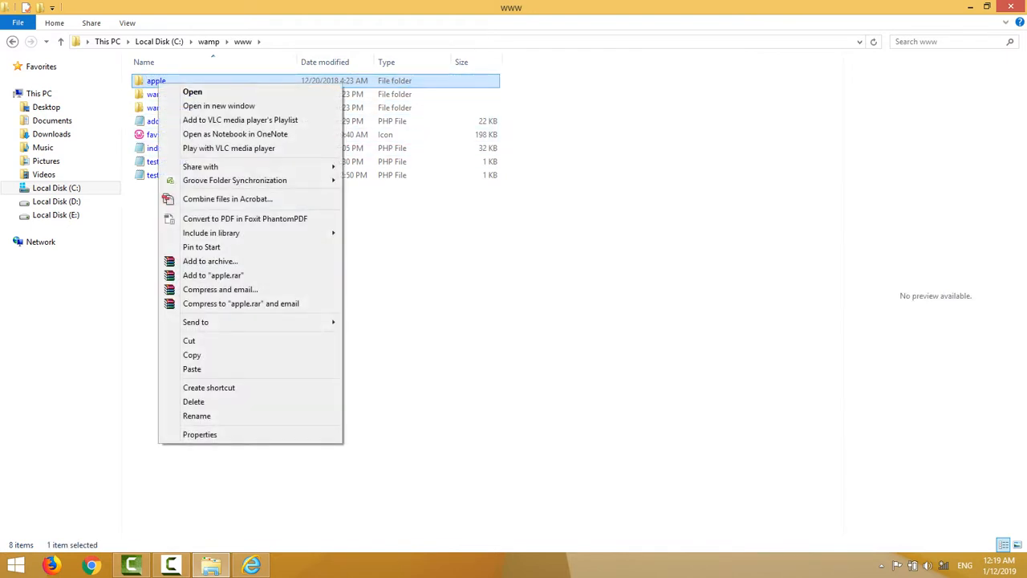
key(Return)
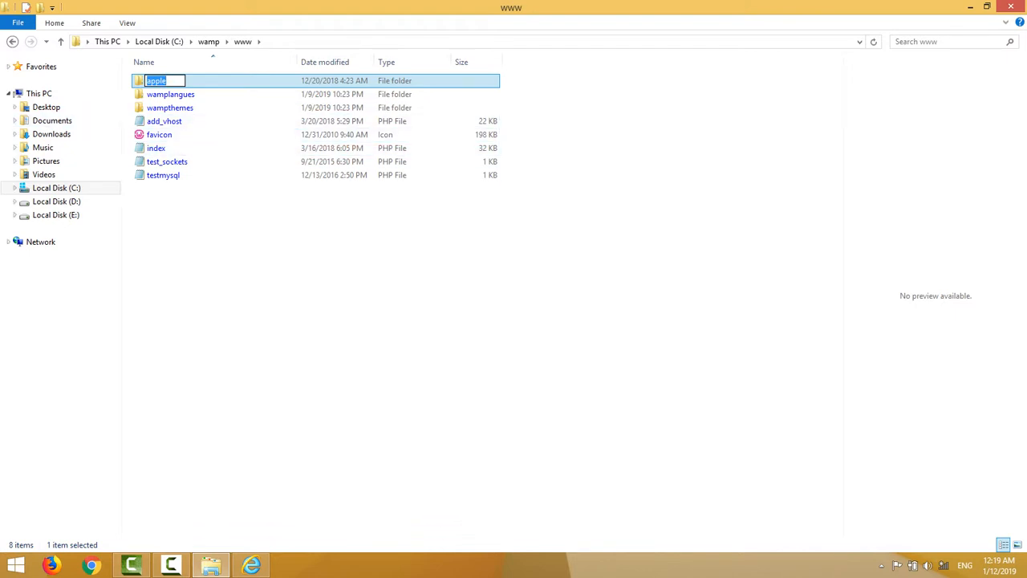
key(Return)
click(337, 289)
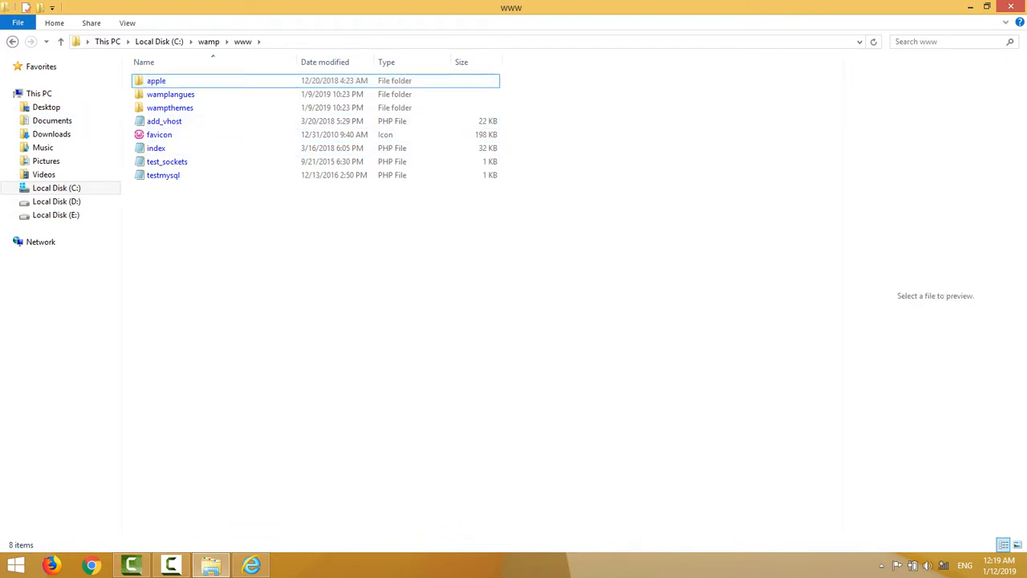
click(970, 6)
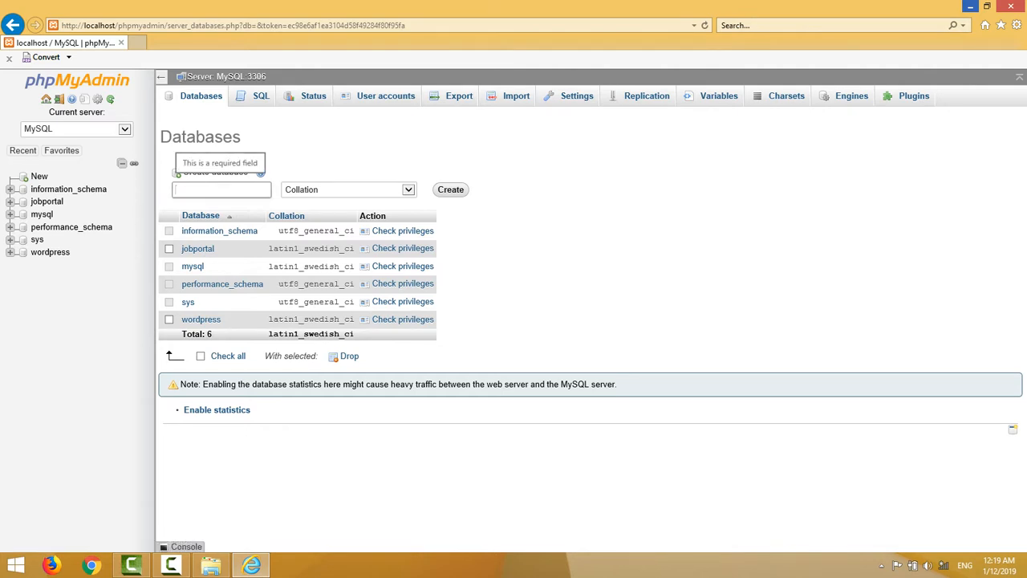
Enter 'apple' as the new database name and submit it.
text(apple)
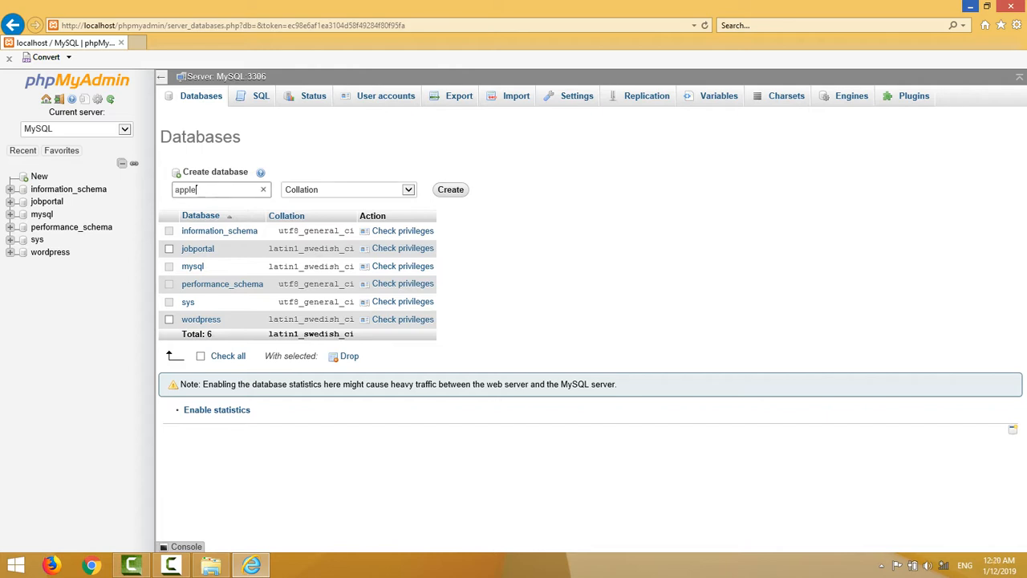
key(Return)
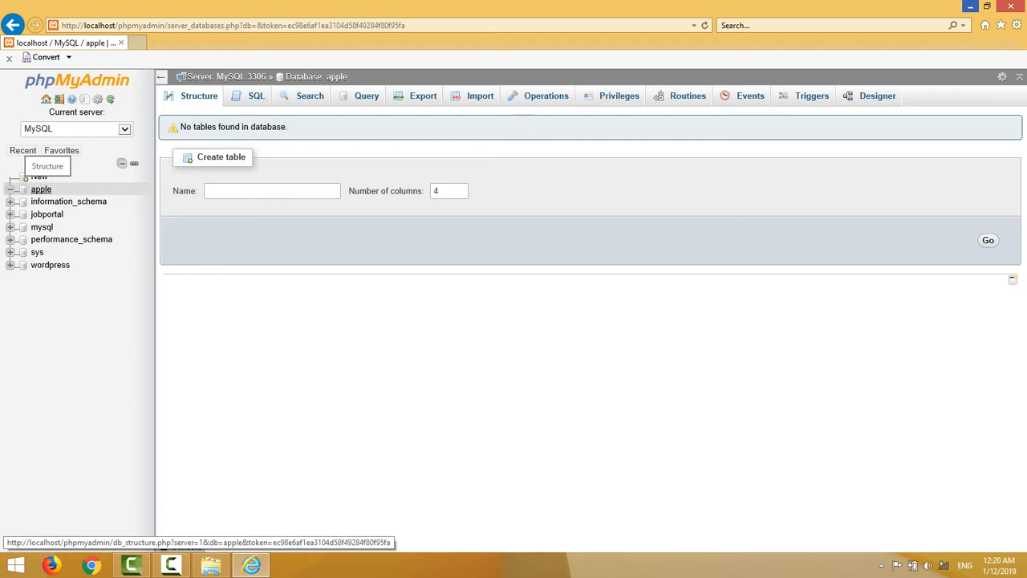
Open the apple database, which has no tables yet.
click(40, 190)
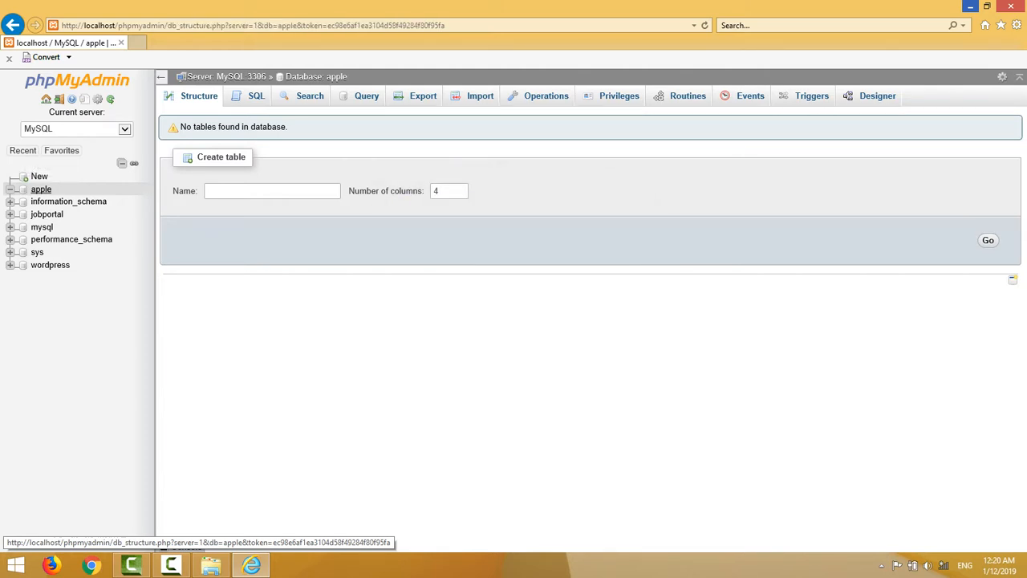
click(40, 190)
click(40, 189)
click(40, 190)
click(40, 189)
click(40, 189)
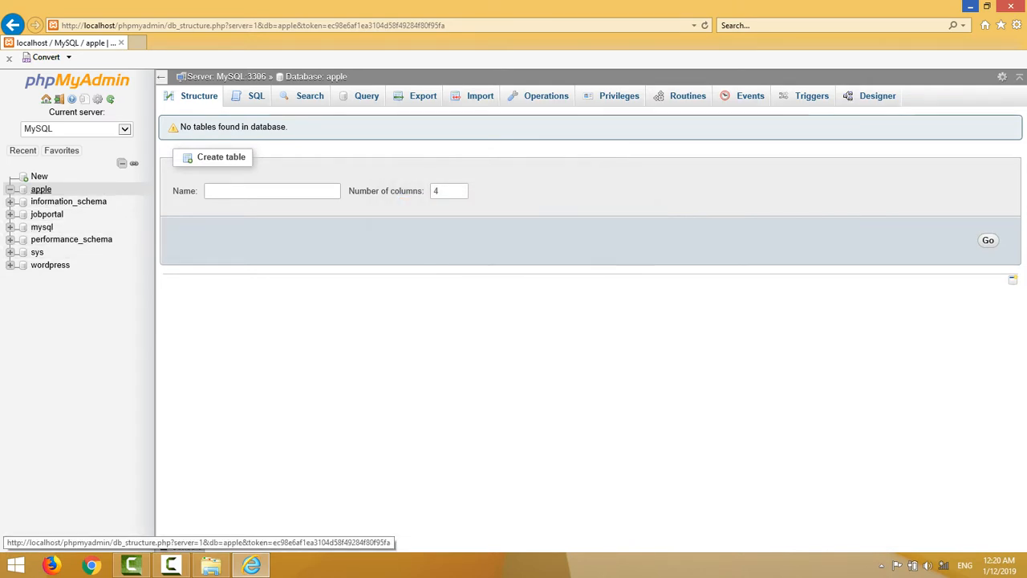
click(40, 190)
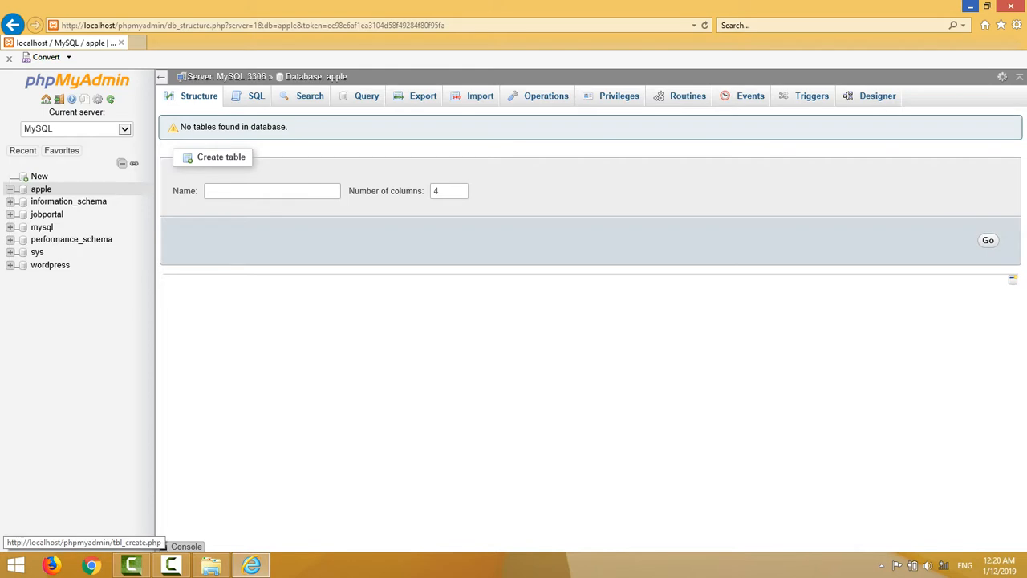
click(988, 240)
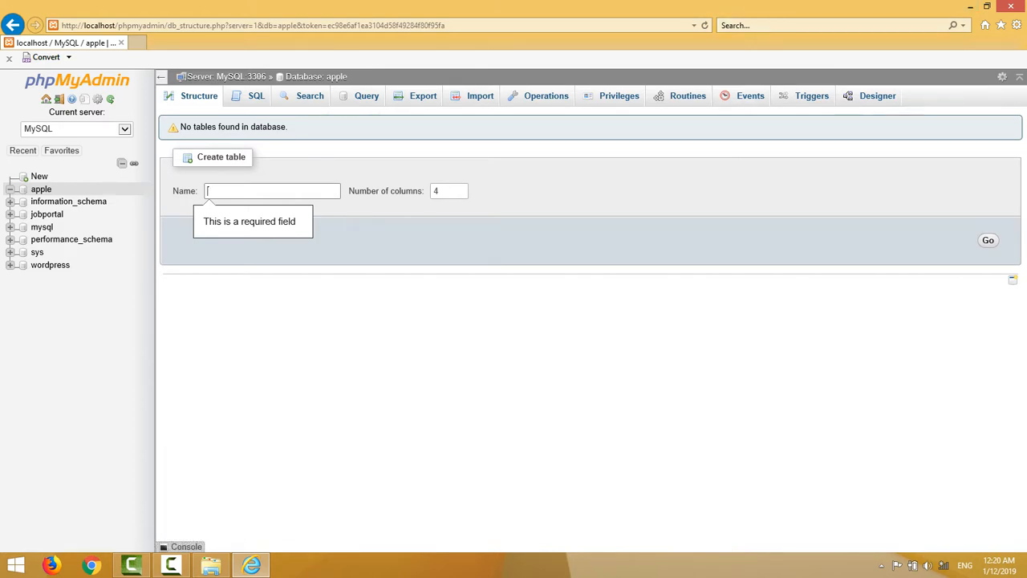
Look at the apple database's Operations and Privileges pages, reopen it, and minimise the browser.
click(546, 95)
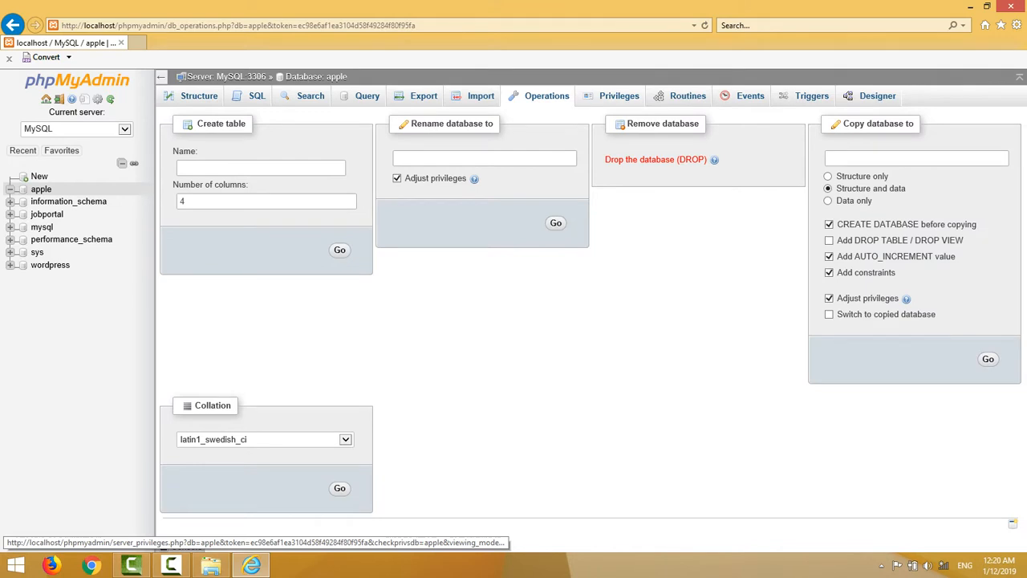
click(619, 95)
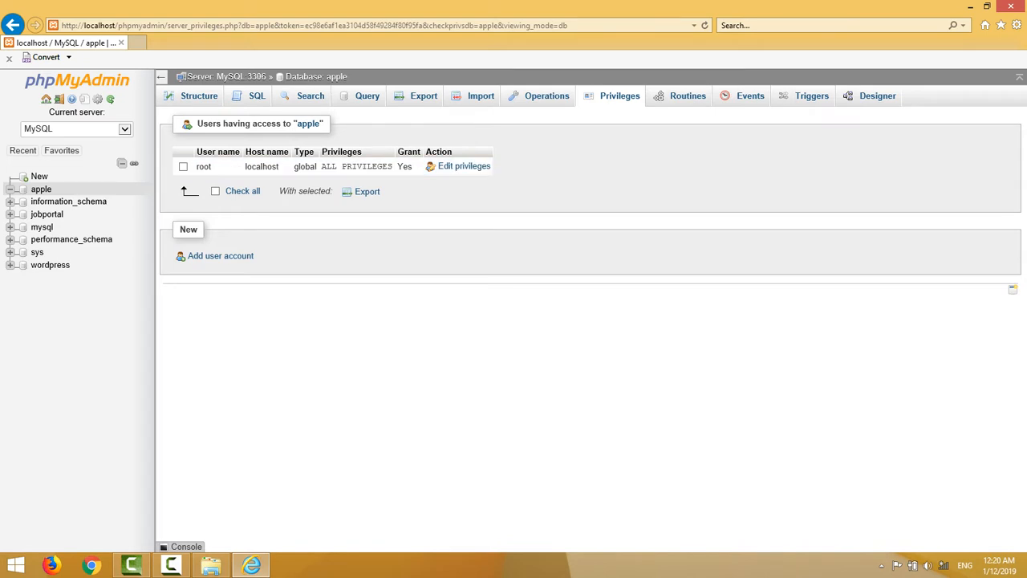
click(39, 176)
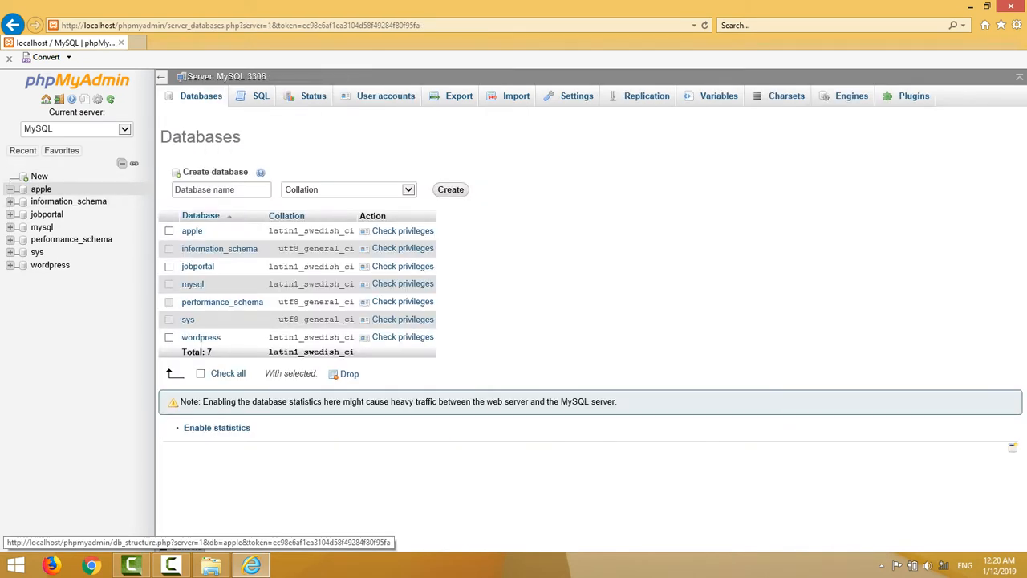
click(41, 189)
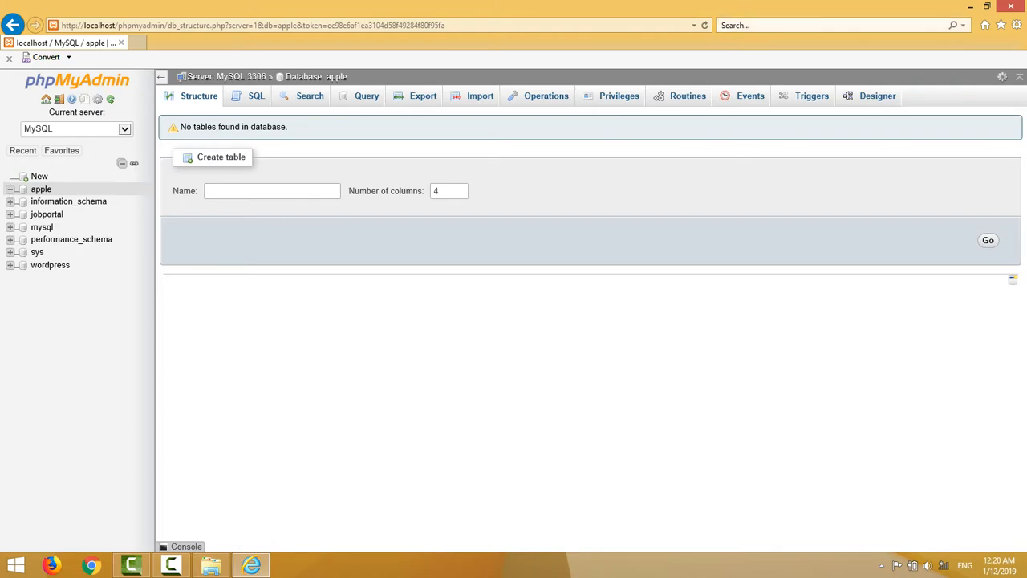
click(970, 6)
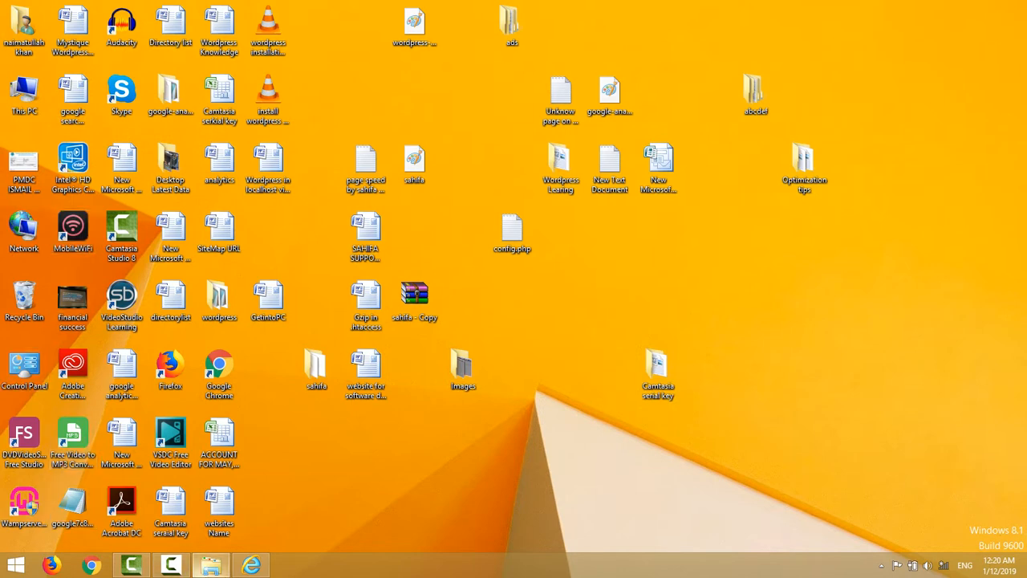
Open C:\wamp\www\apple and launch wp-config-sample in Notepad.
click(211, 566)
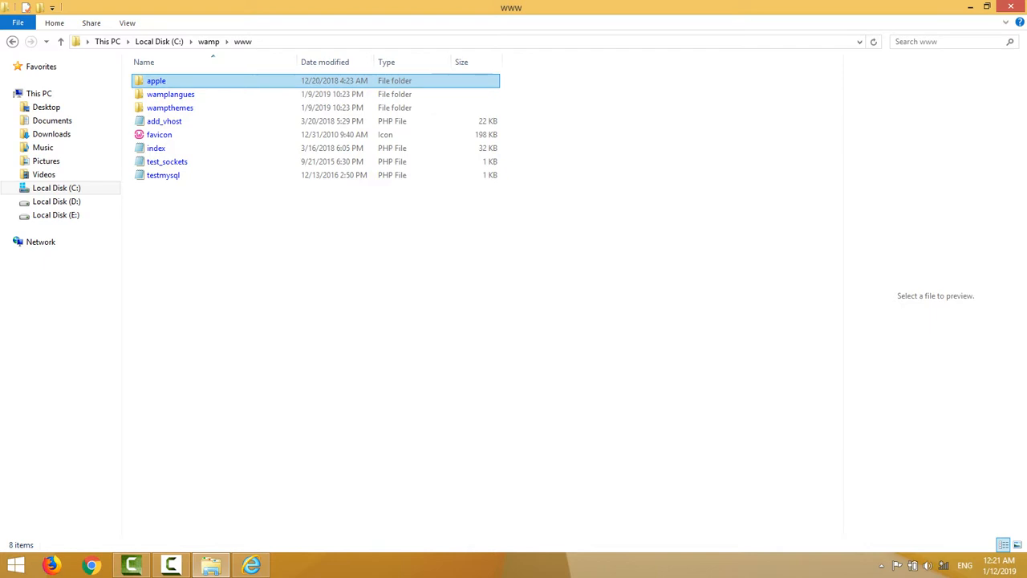
double_click(154, 80)
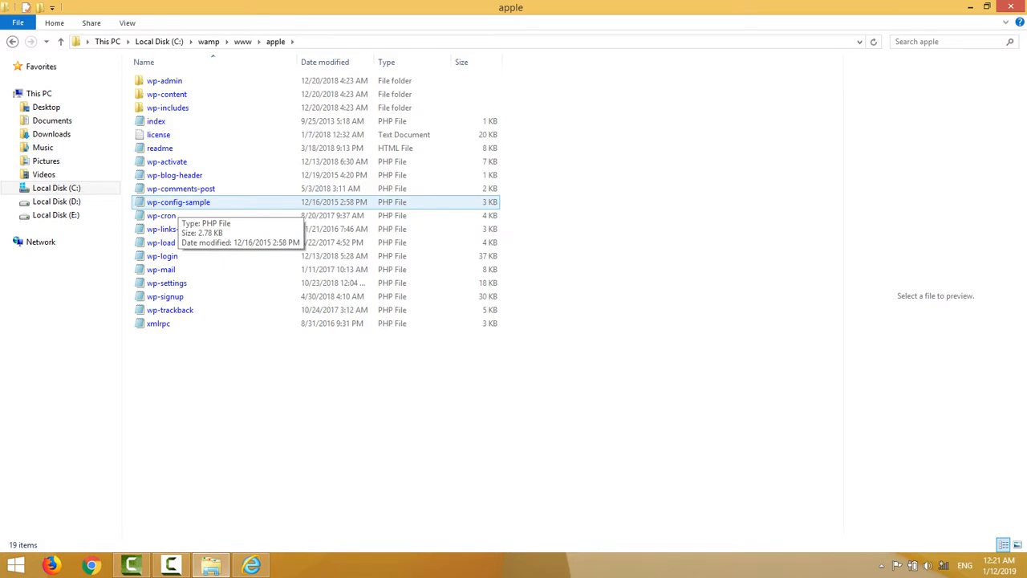
double_click(177, 202)
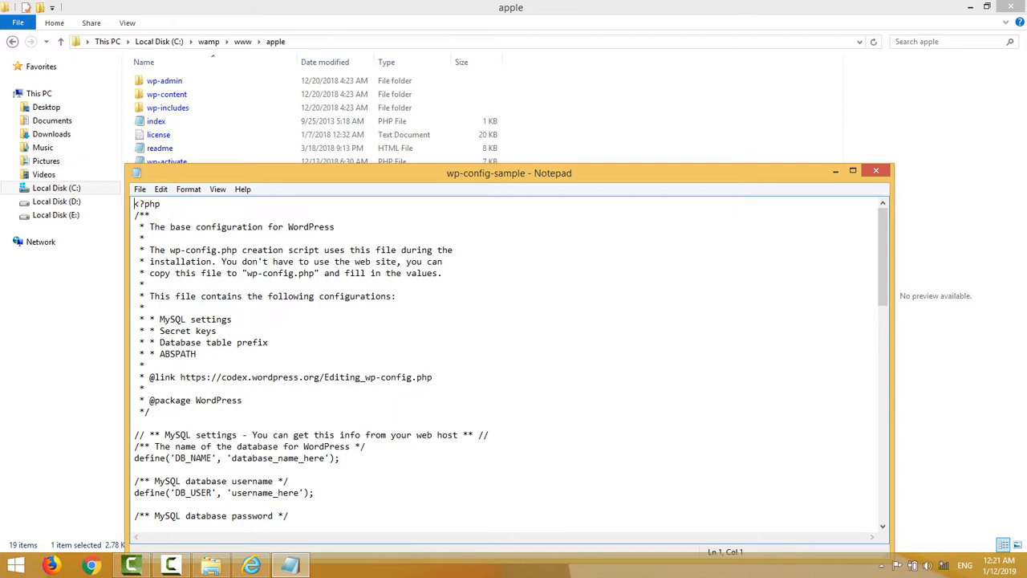
Set DB_NAME to 'apple', DB_USER to 'root', and clear the DB_PASSWORD placeholder.
drag(325, 457, 231, 457)
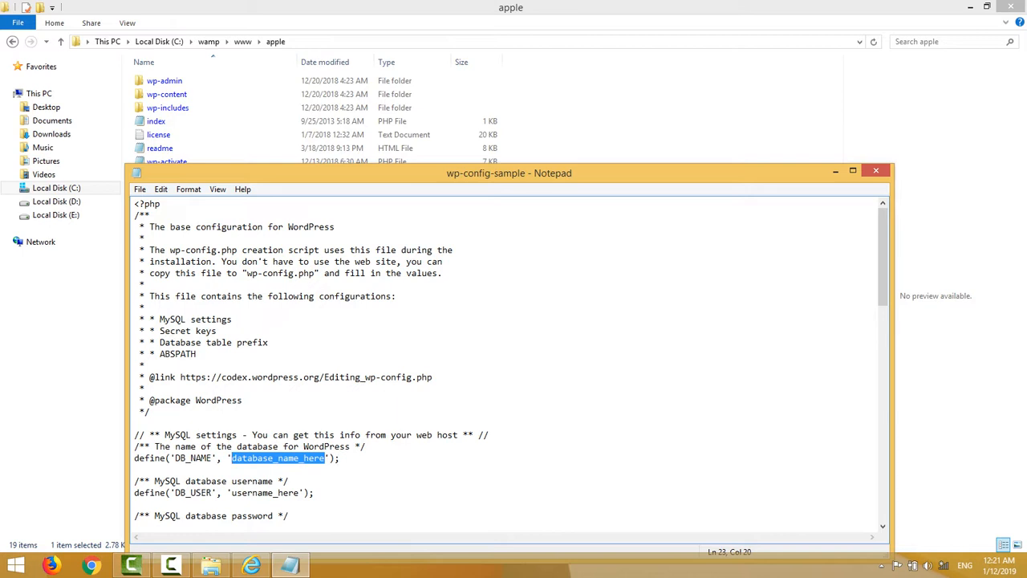
text(apple)
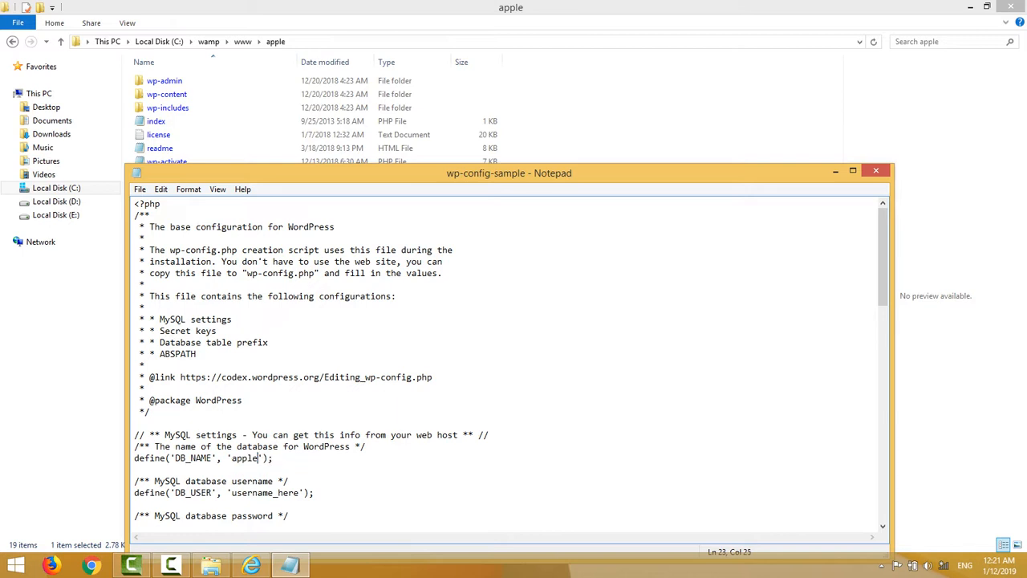
click(294, 493)
drag(299, 493, 231, 493)
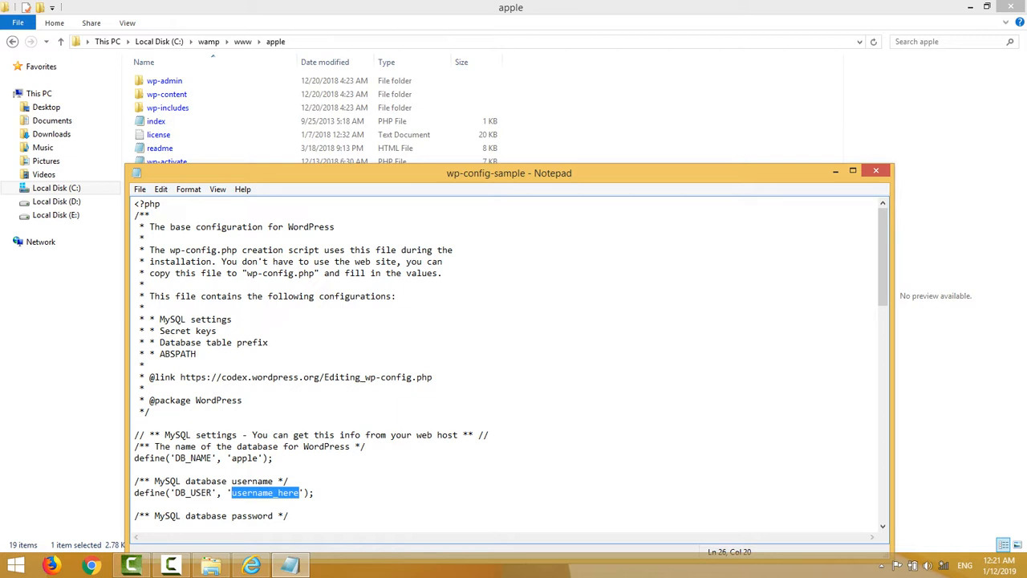
text(root)
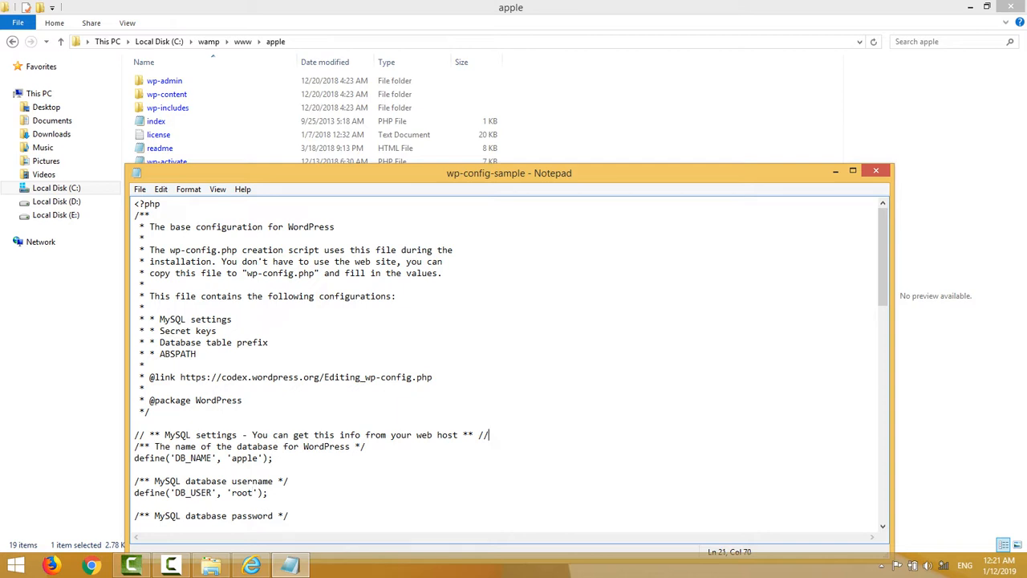
scroll(882, 526, down, 5)
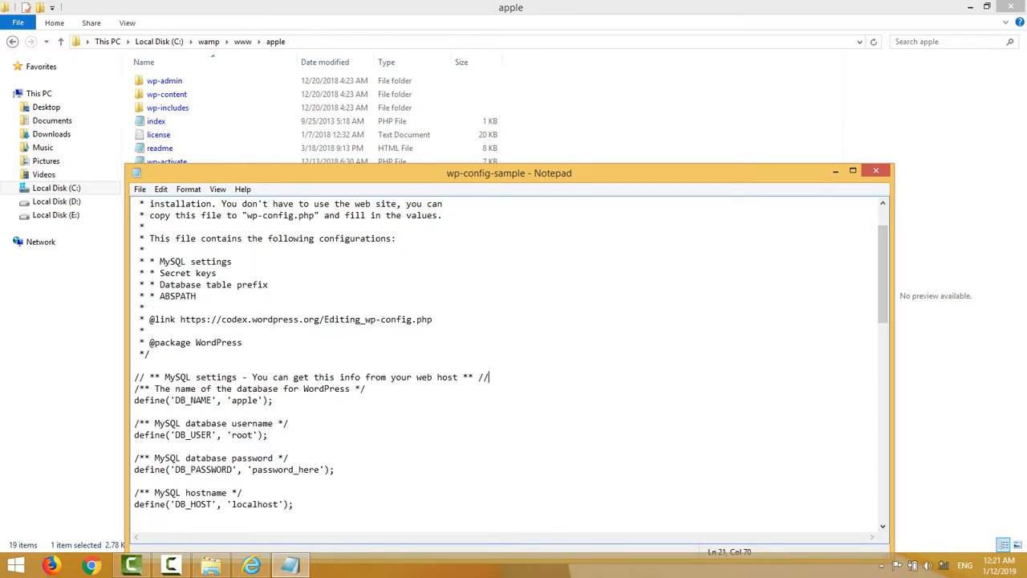
click(319, 470)
key(BackSpace)
key(BackSpace)
key(BackSpace)
key(BackSpace)
key(BackSpace)
key(BackSpace)
key(BackSpace)
key(BackSpace)
key(BackSpace)
key(BackSpace)
key(BackSpace)
key(BackSpace)
key(BackSpace)
Save wp-config-sample and close Notepad.
click(140, 189)
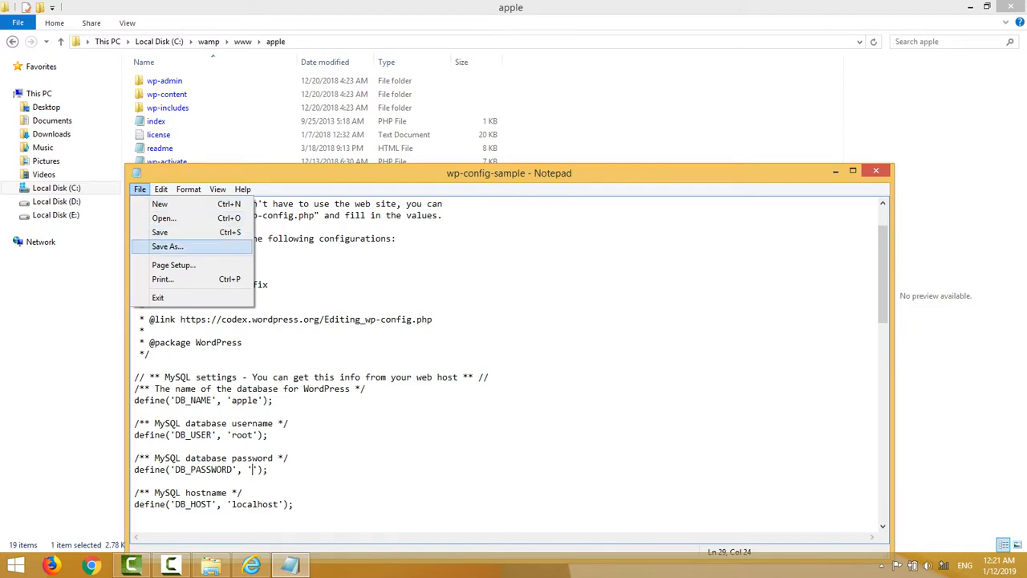
key(Up)
key(Return)
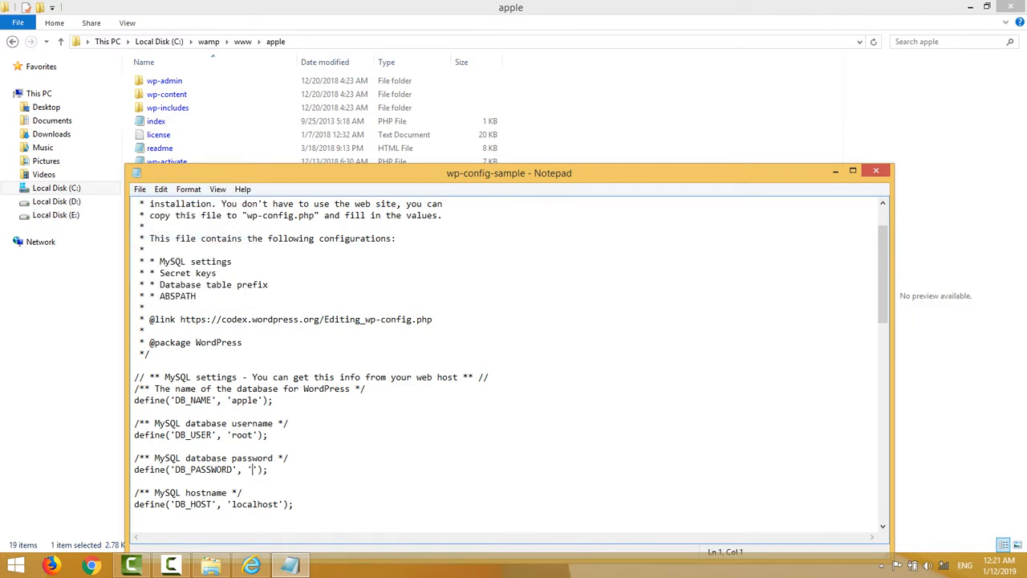
click(139, 189)
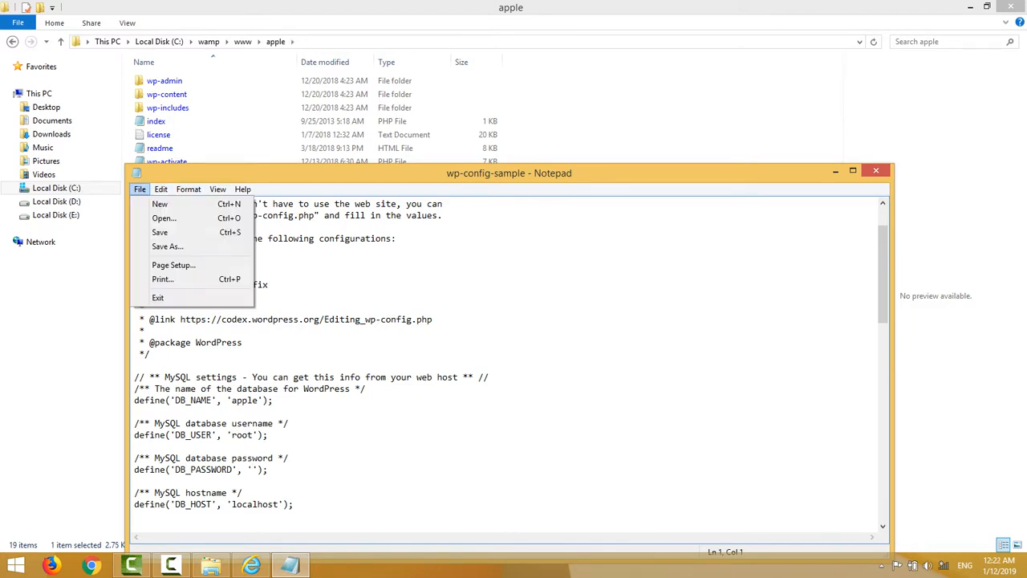
click(160, 232)
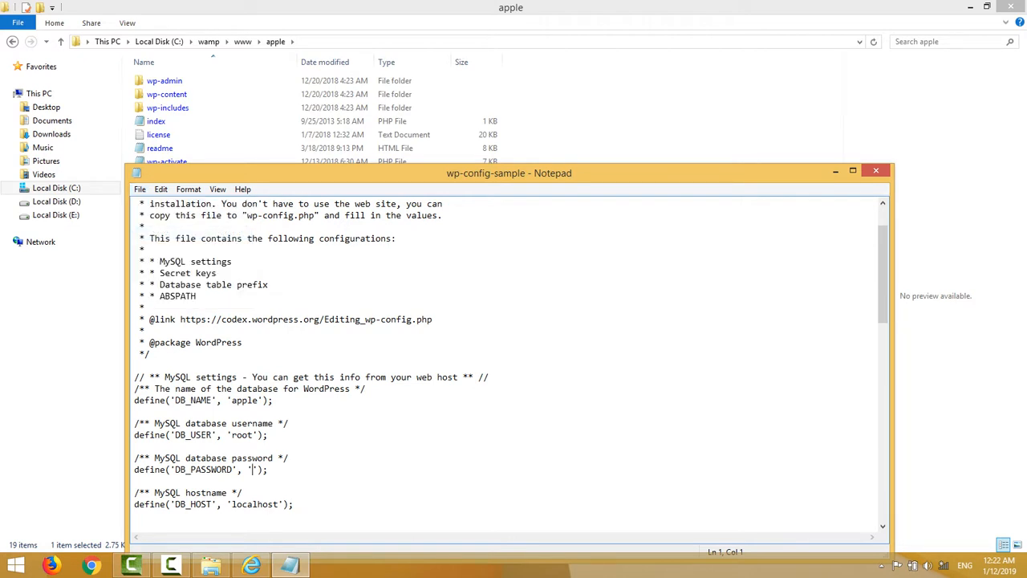
key(alt+F4)
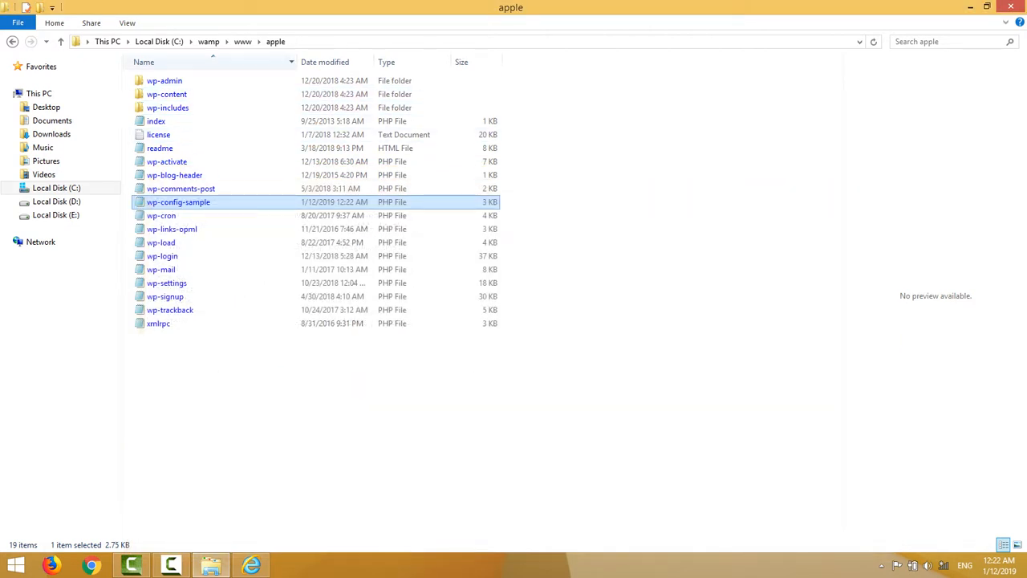
Close File Explorer, refresh the desktop, and bring the browser window back.
key(alt+Up)
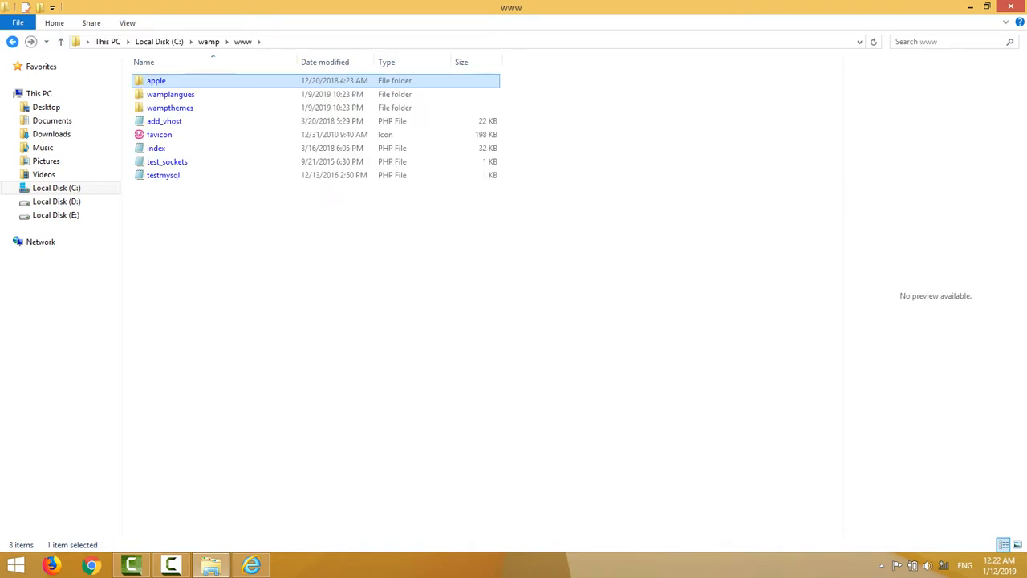
key(alt+Up)
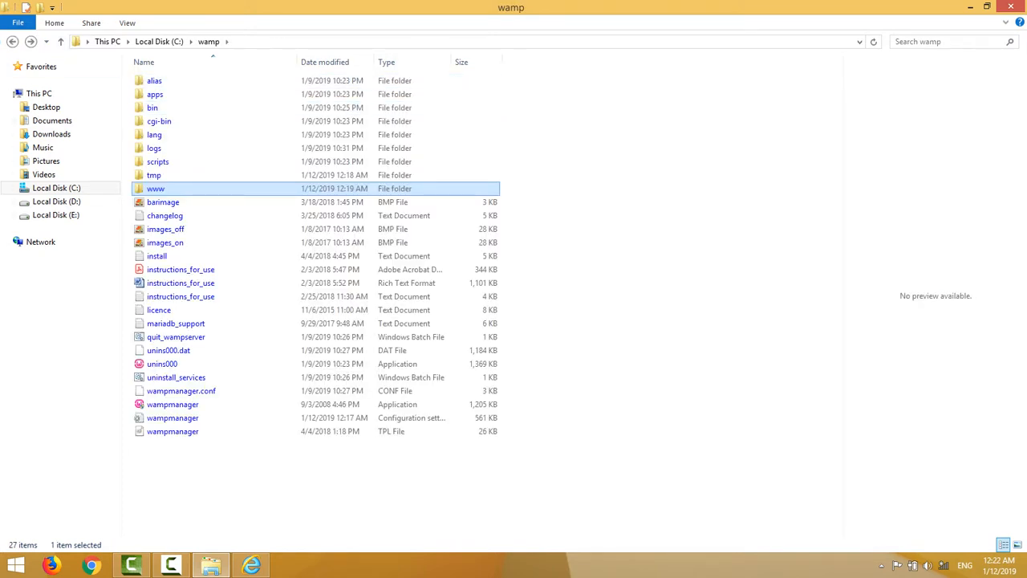
click(1010, 6)
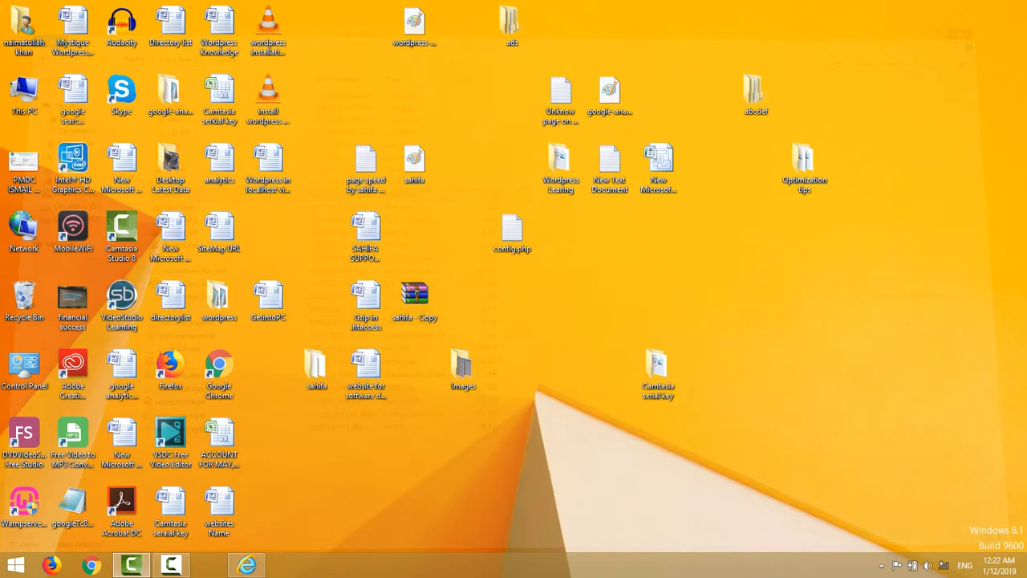
right_click(768, 227)
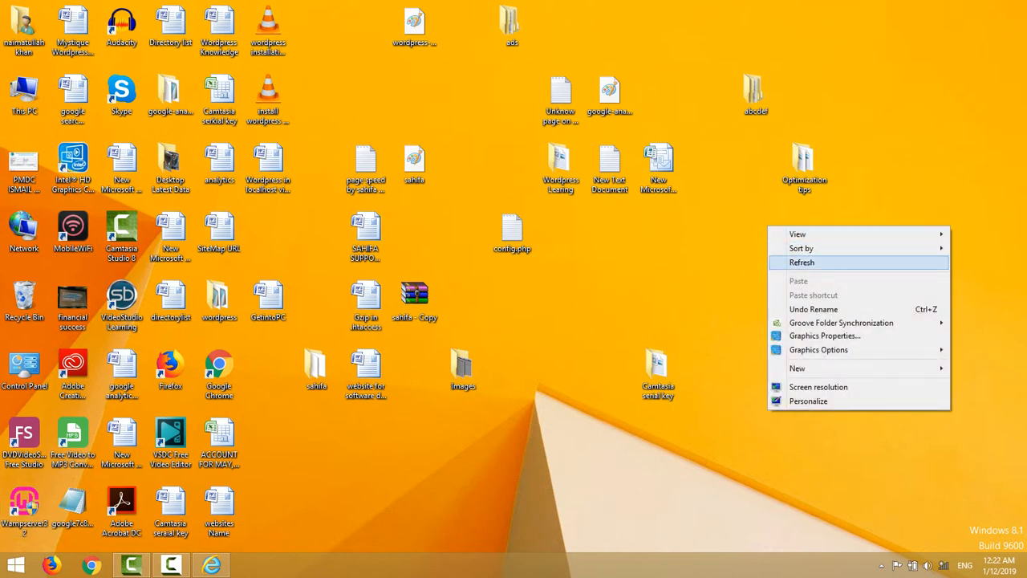
click(801, 262)
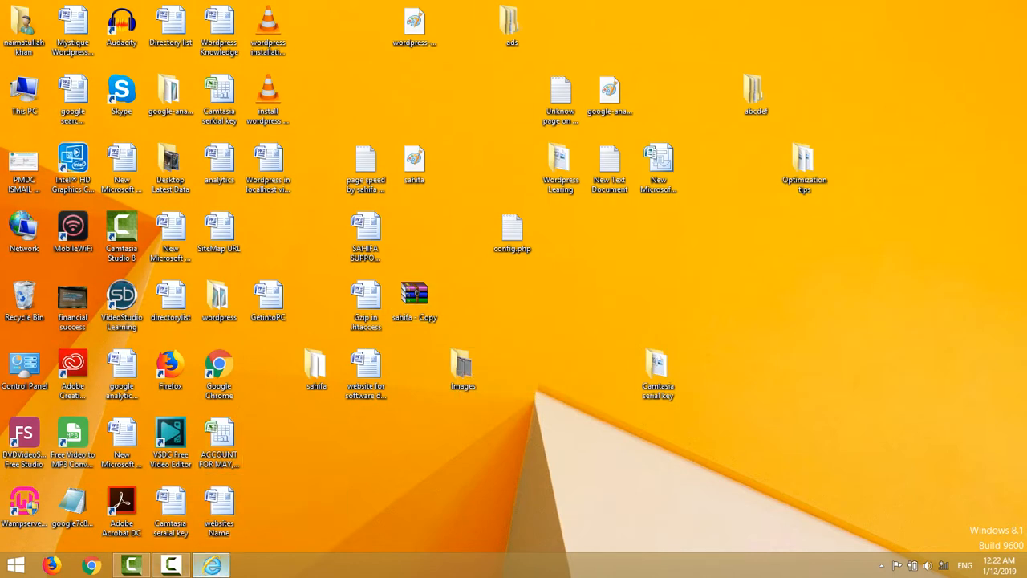
click(212, 565)
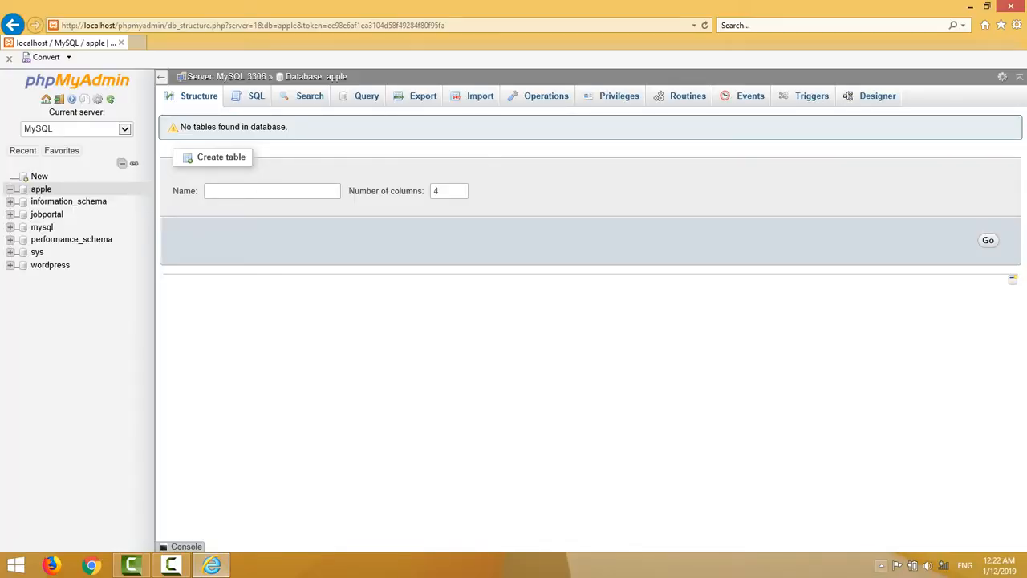
click(881, 566)
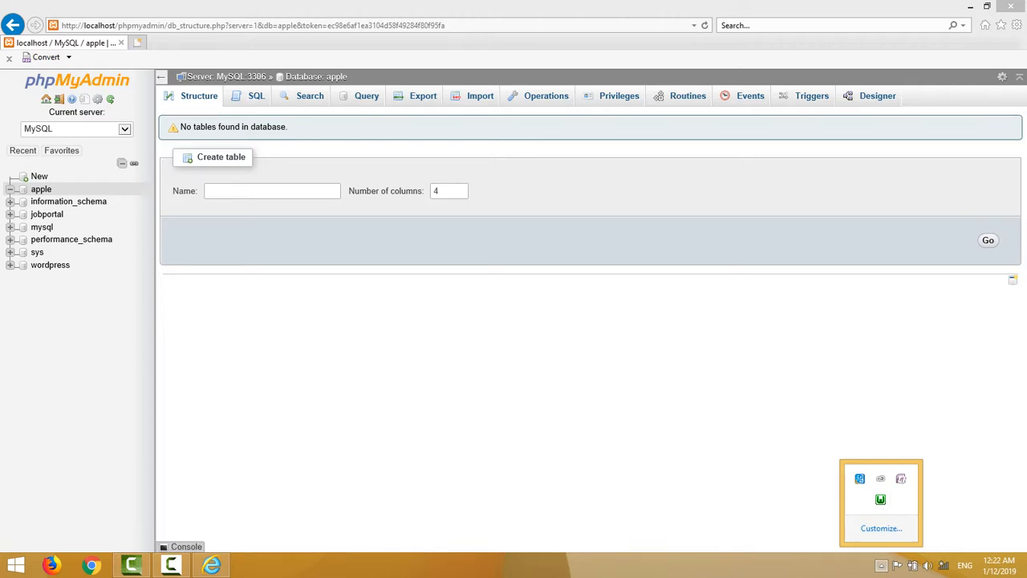
Load localhost/apple in a new browser tab.
click(137, 43)
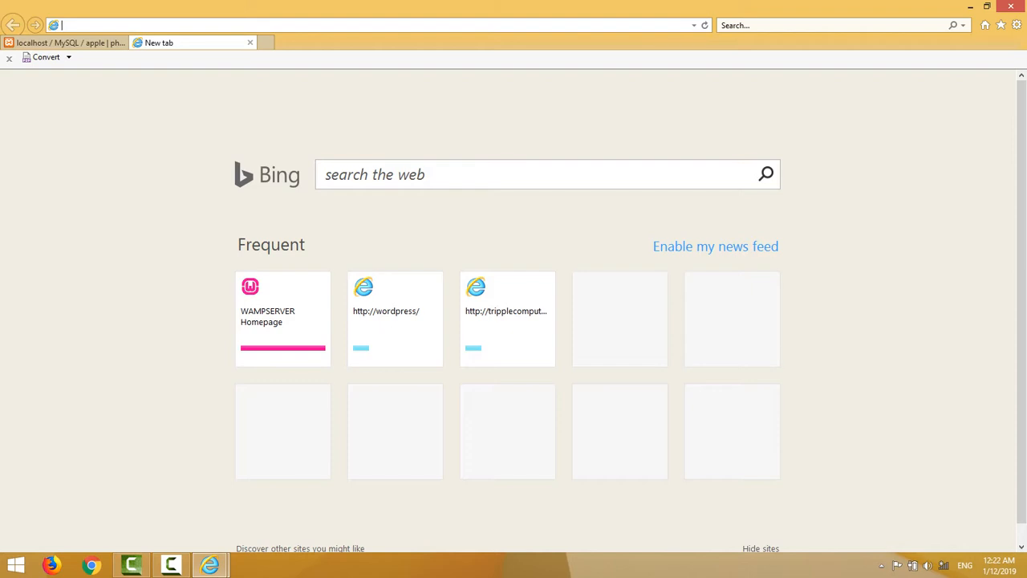
text(loca)
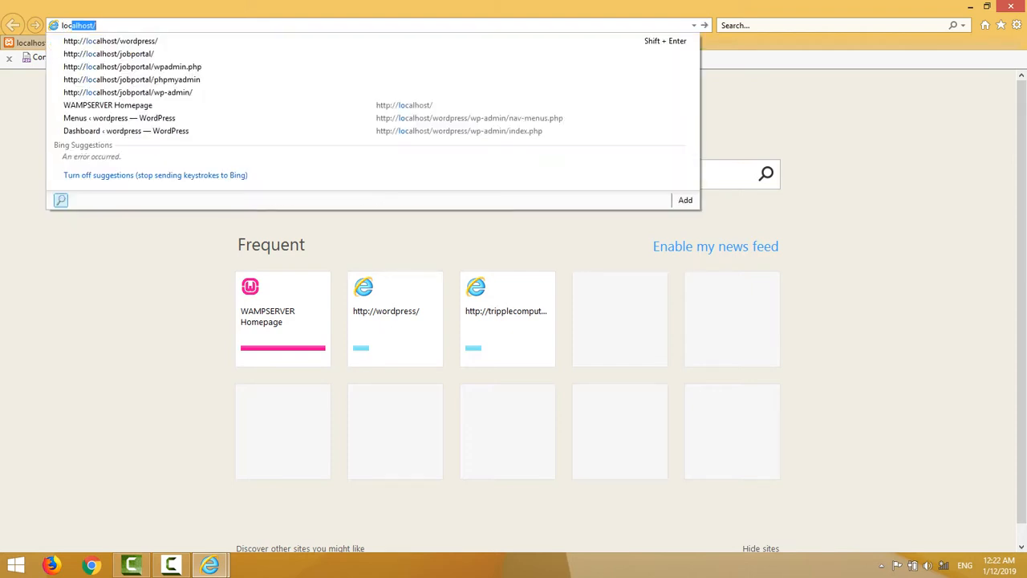
text(lhost/)
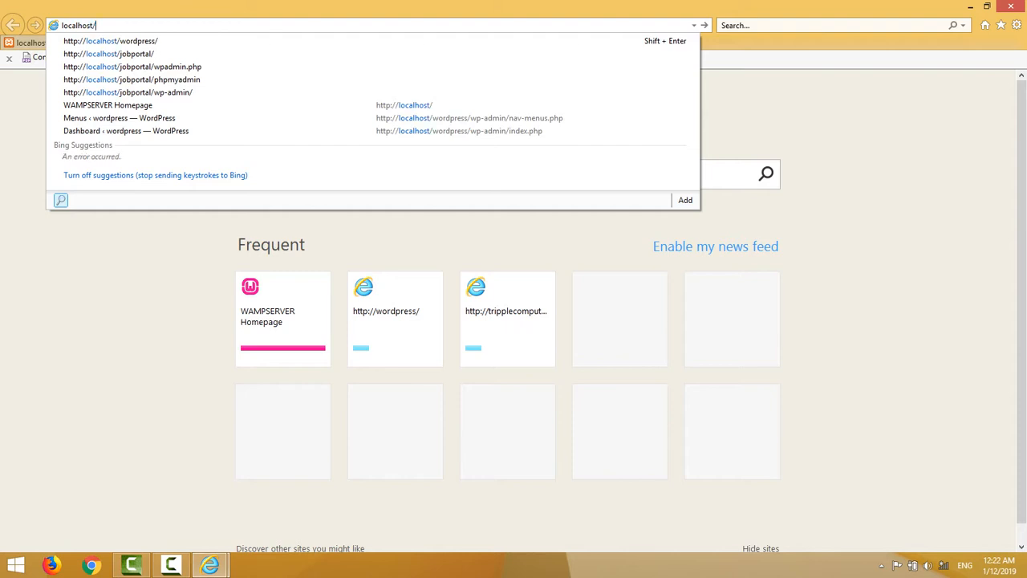
text(apple)
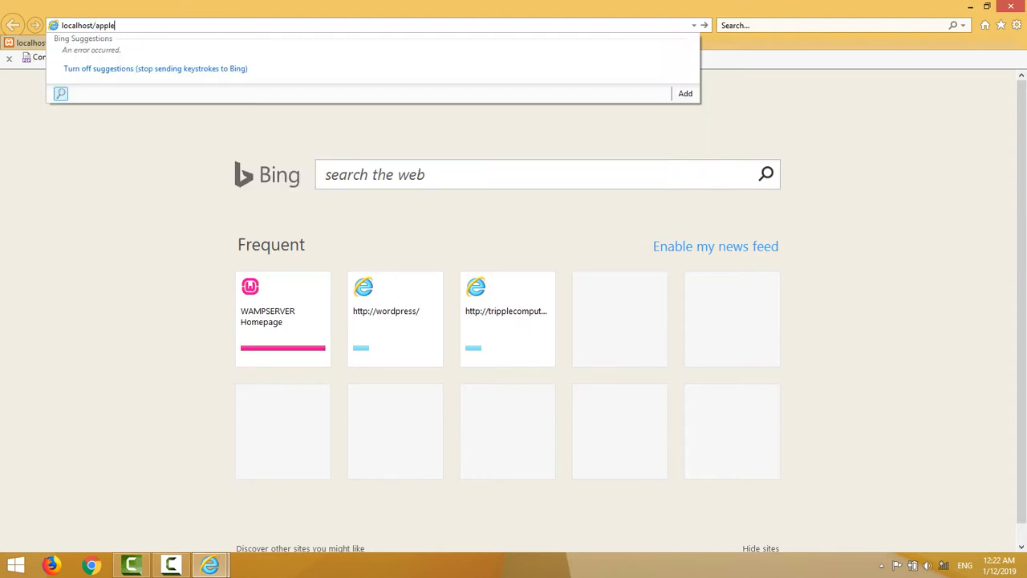
key(Return)
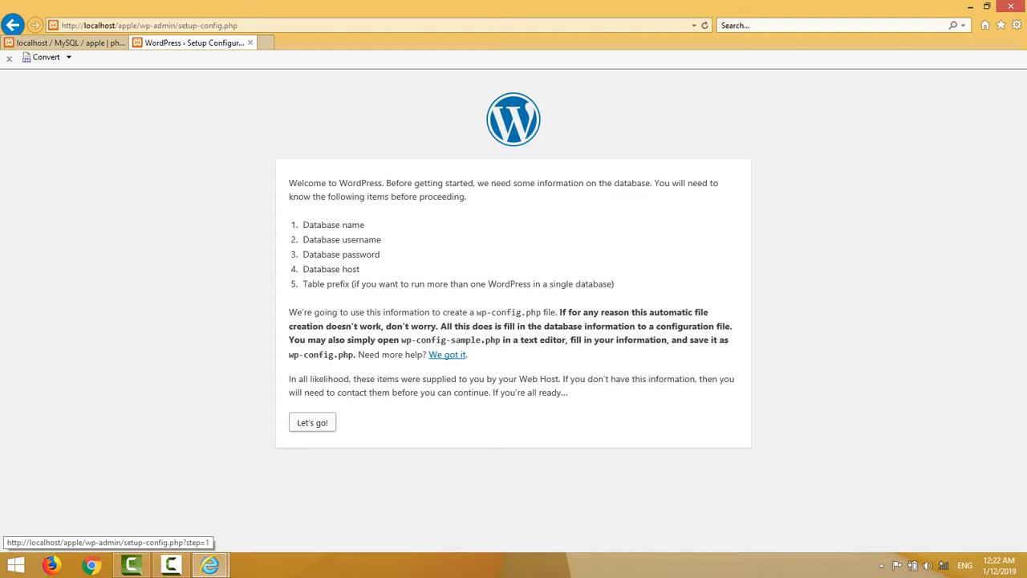
Connect to database apple as user root with an empty password, then run the installation.
click(312, 422)
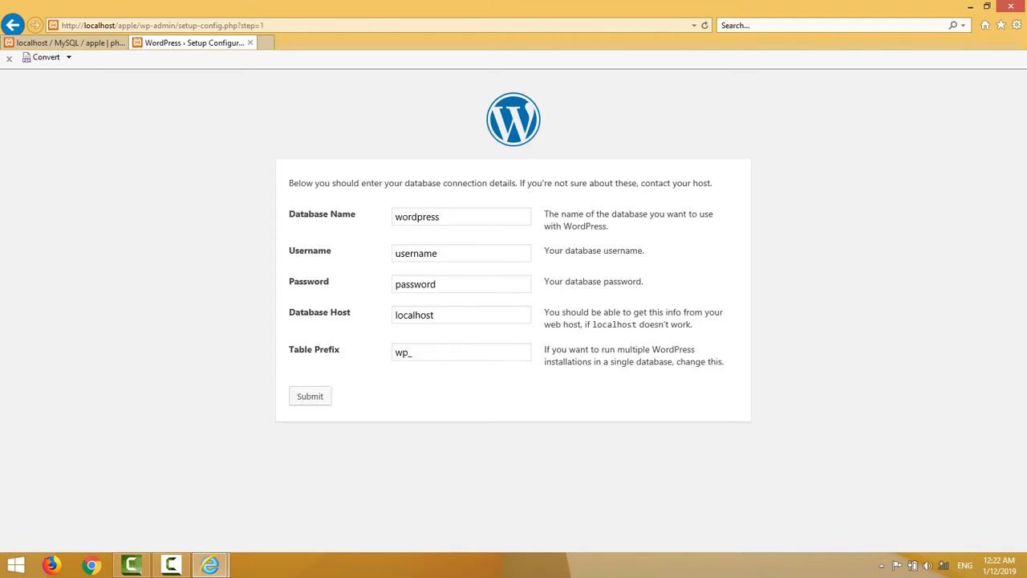
drag(440, 217, 394, 216)
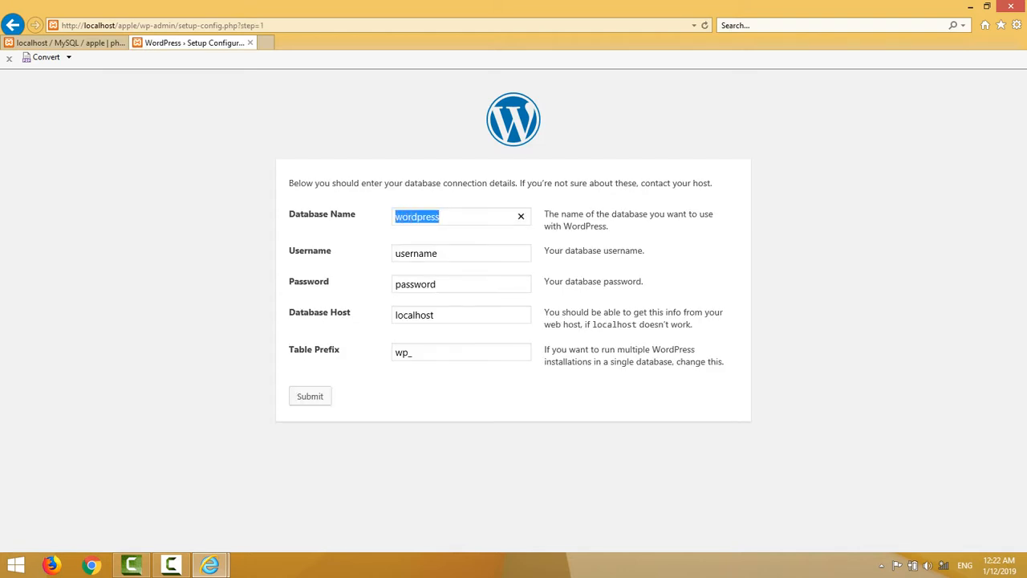
text(apple)
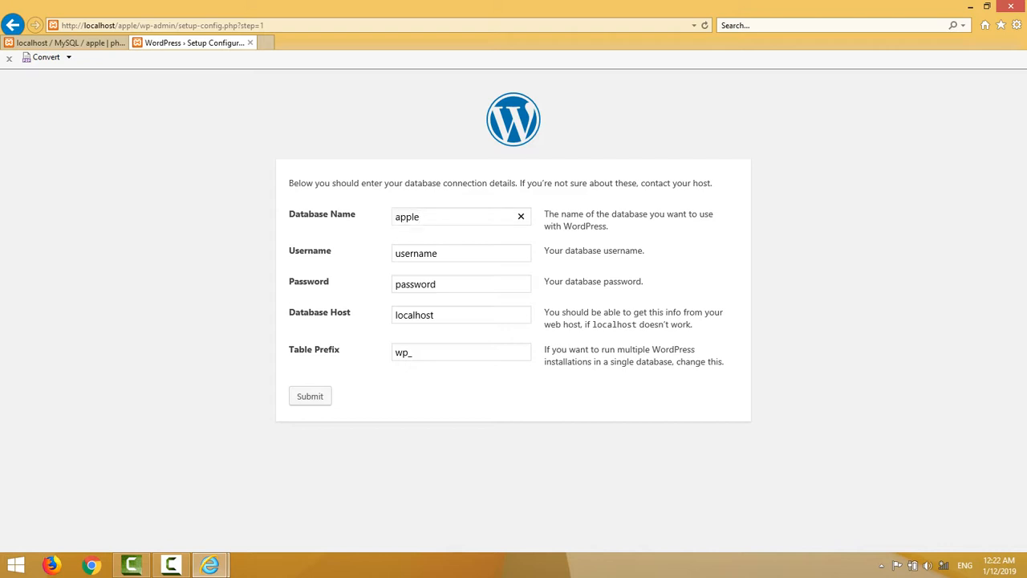
drag(440, 253, 395, 252)
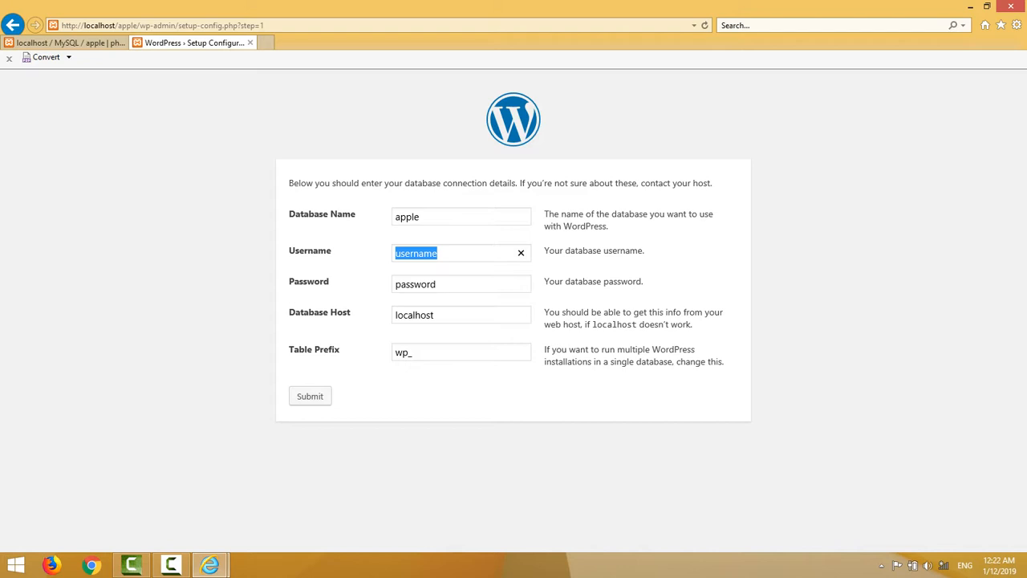
text(roo)
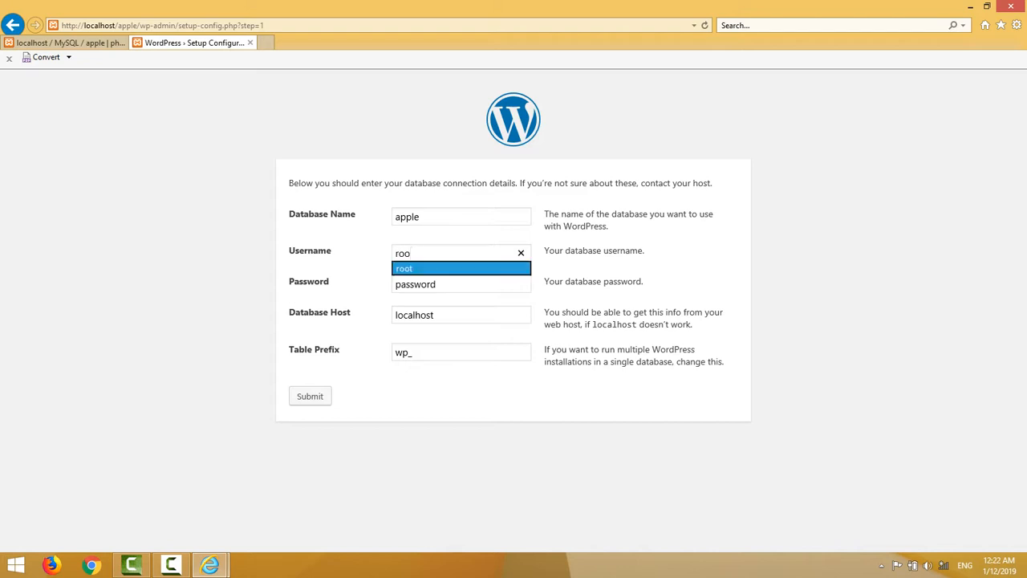
key(Return)
drag(438, 284, 395, 284)
key(BackSpace)
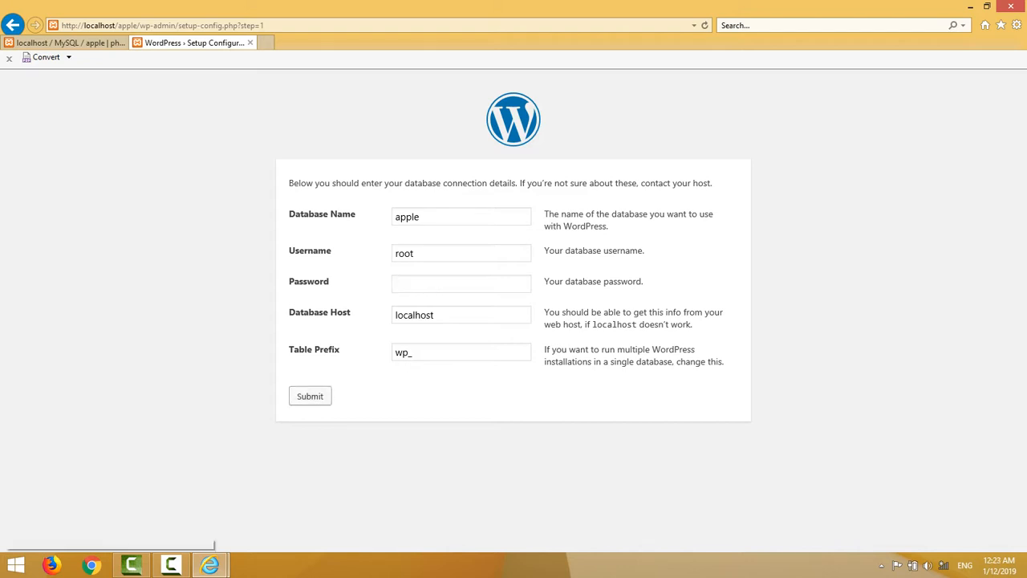
click(310, 395)
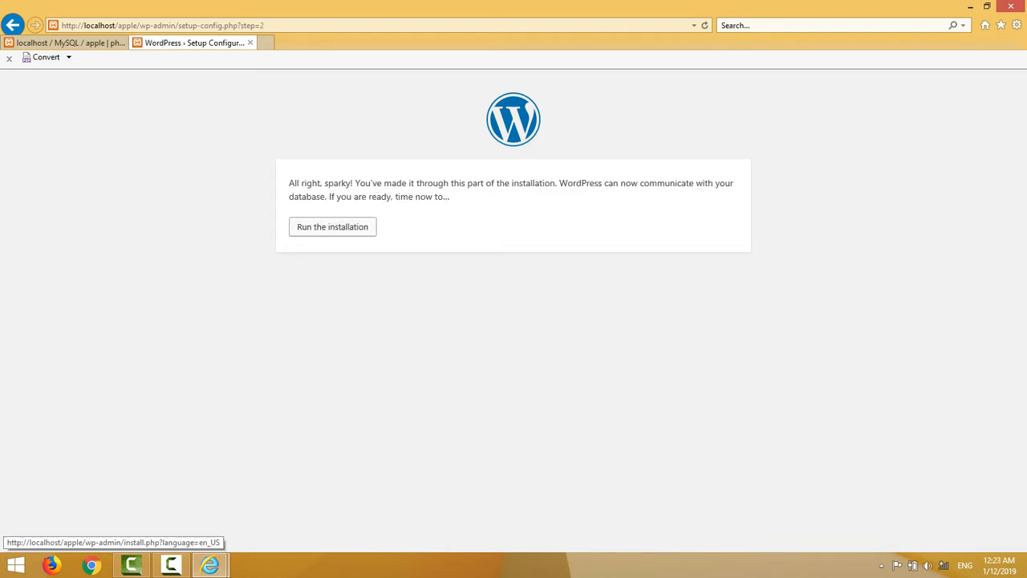
click(332, 226)
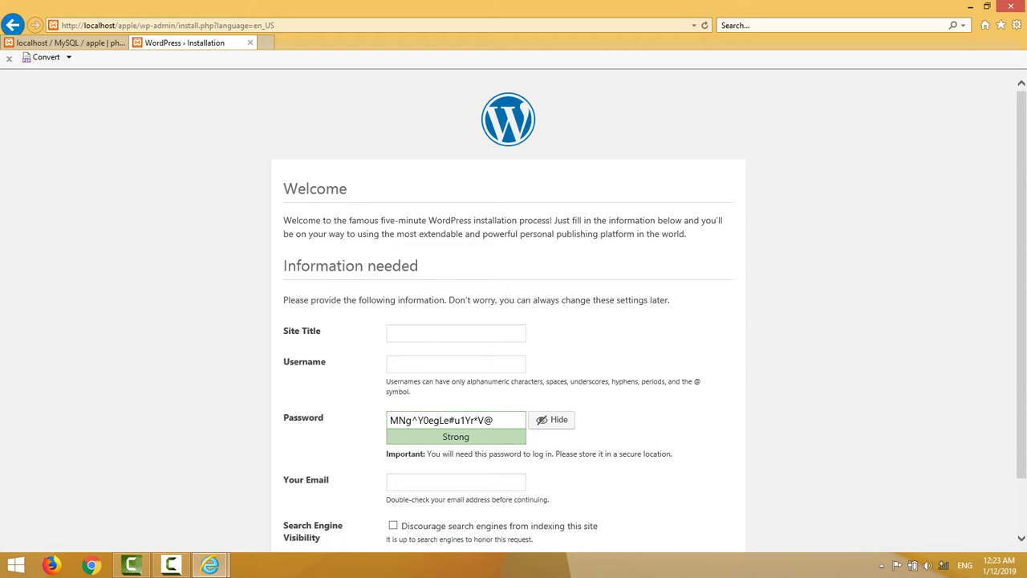
Enter site title apple, username admin, a weak password and an e-mail address, then install WordPress.
text(apple)
click(391, 364)
text(admin)
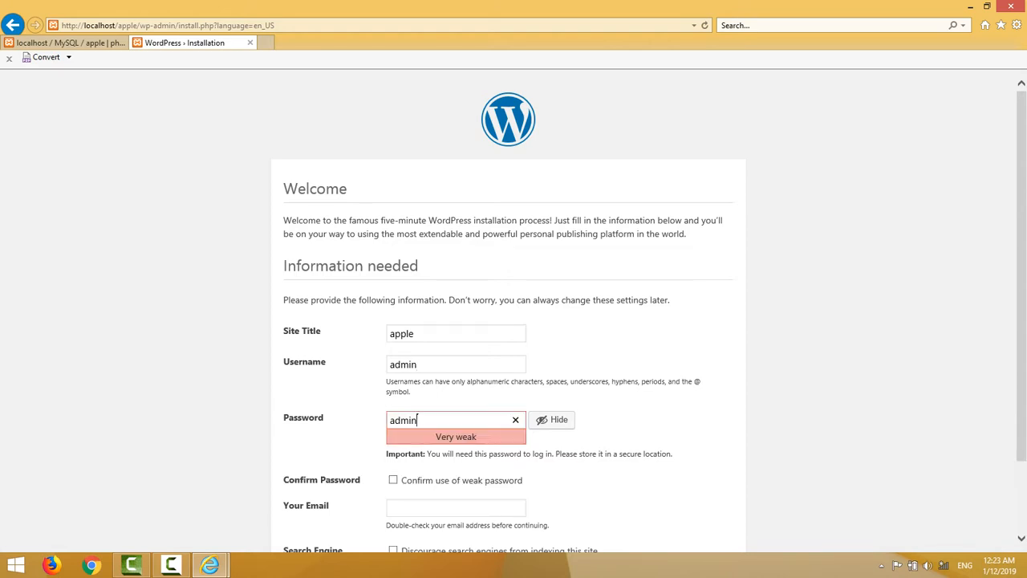
key(ctrl+a)
click(437, 507)
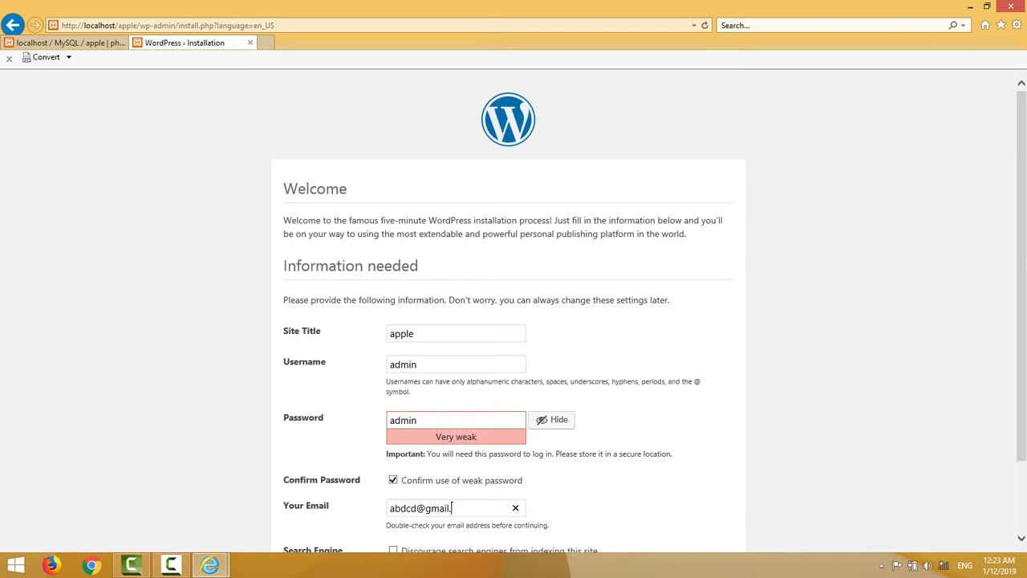
scroll(514, 321, down, 2)
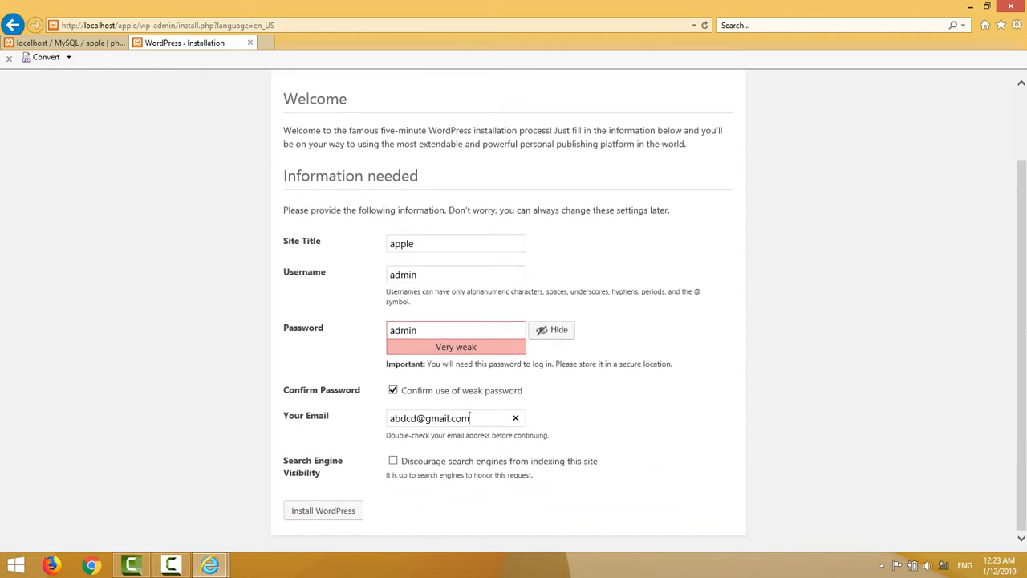
click(324, 511)
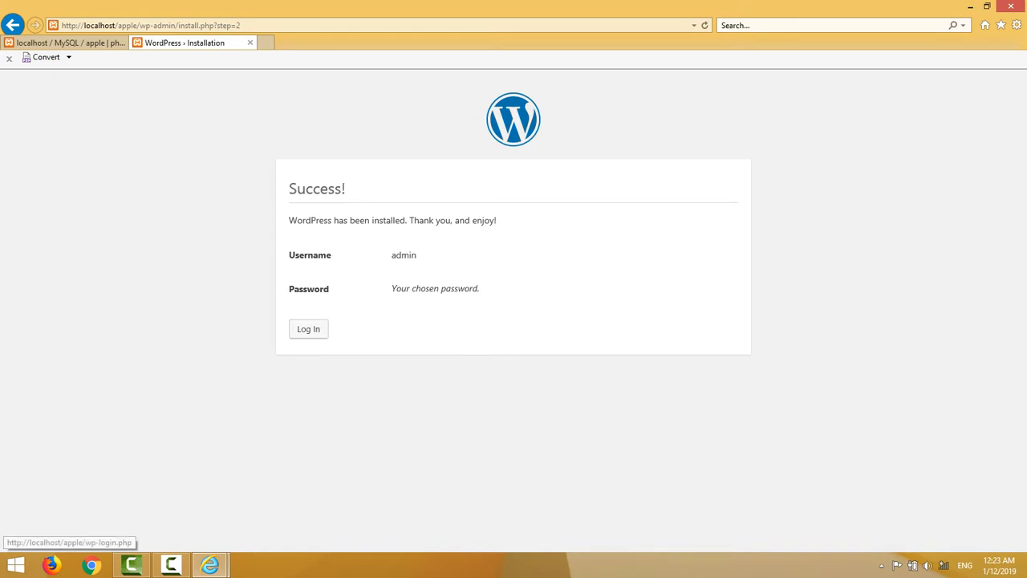
Log in as admin using the saved login credentials.
click(309, 329)
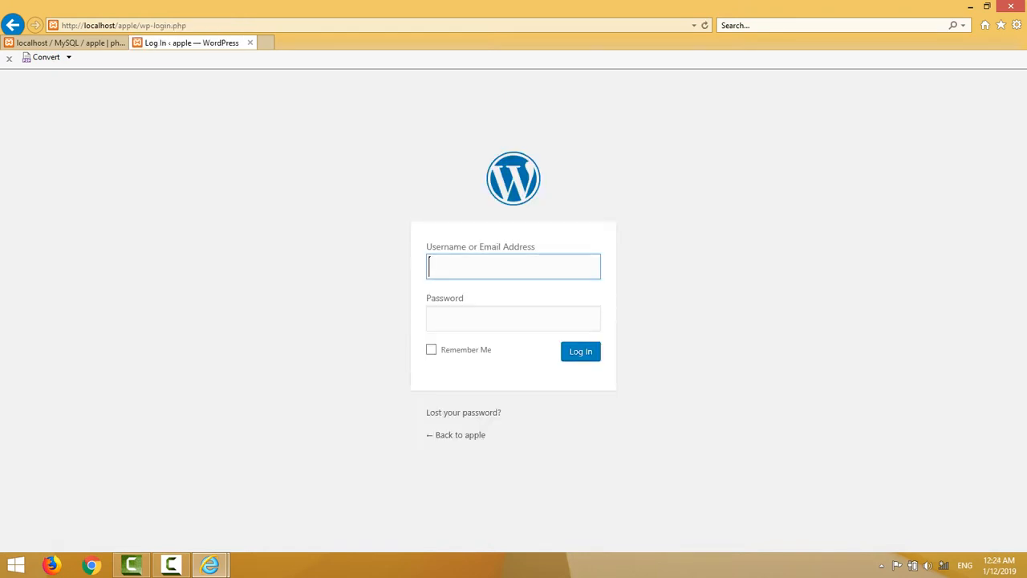
click(514, 267)
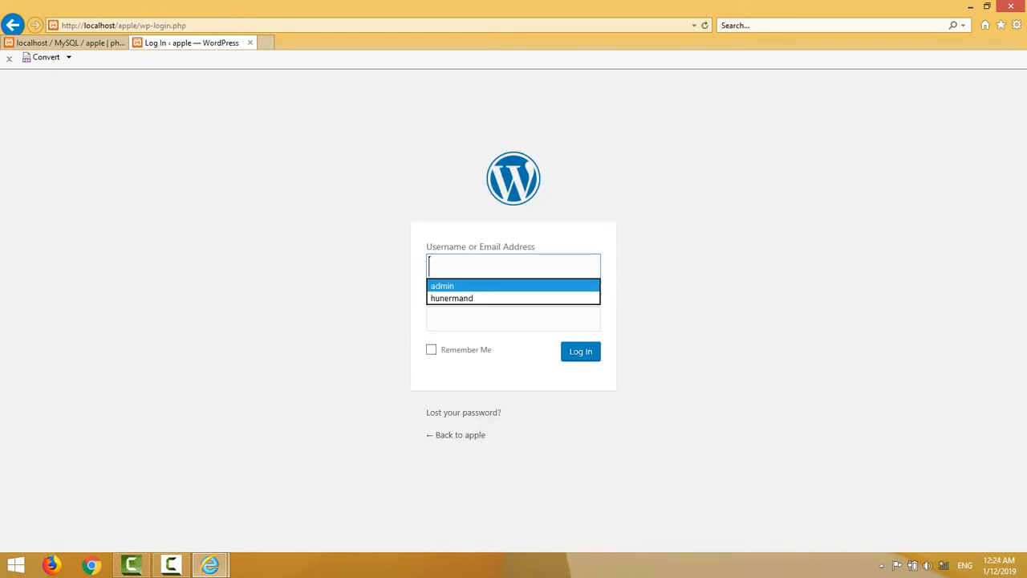
key(Return)
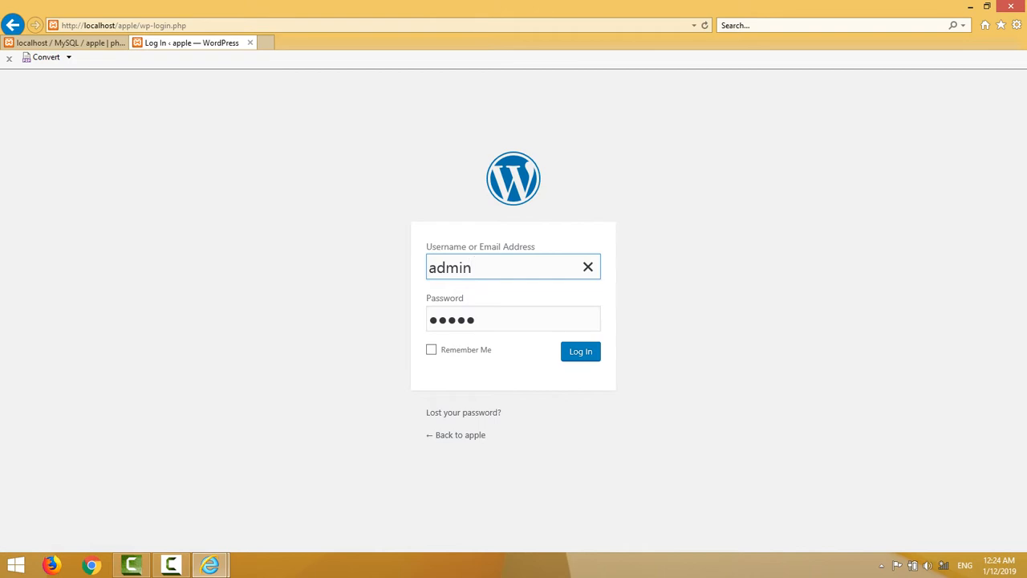
key(Return)
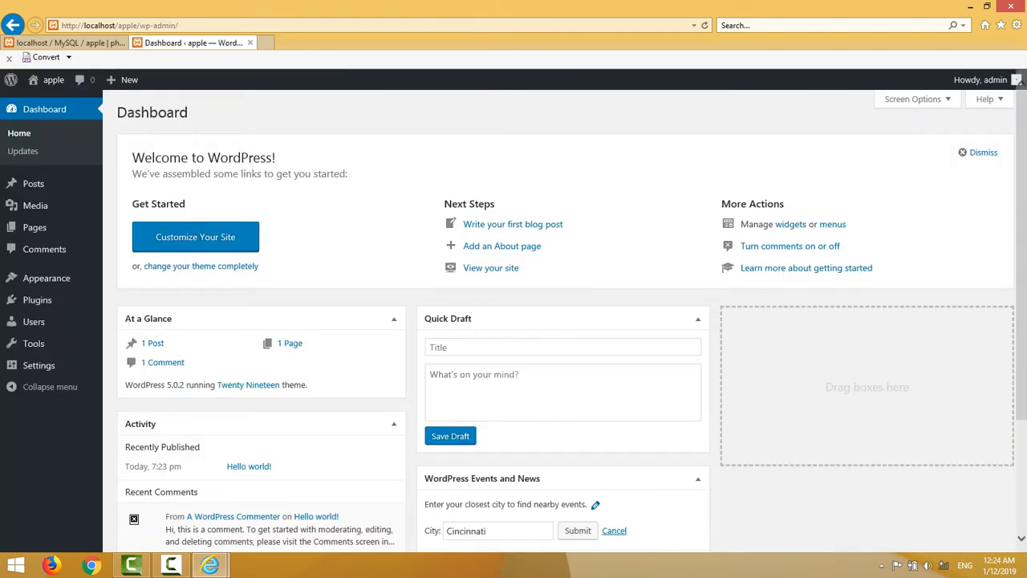
Dismiss the Welcome to WordPress panel and click into the Quick Draft fields.
click(980, 152)
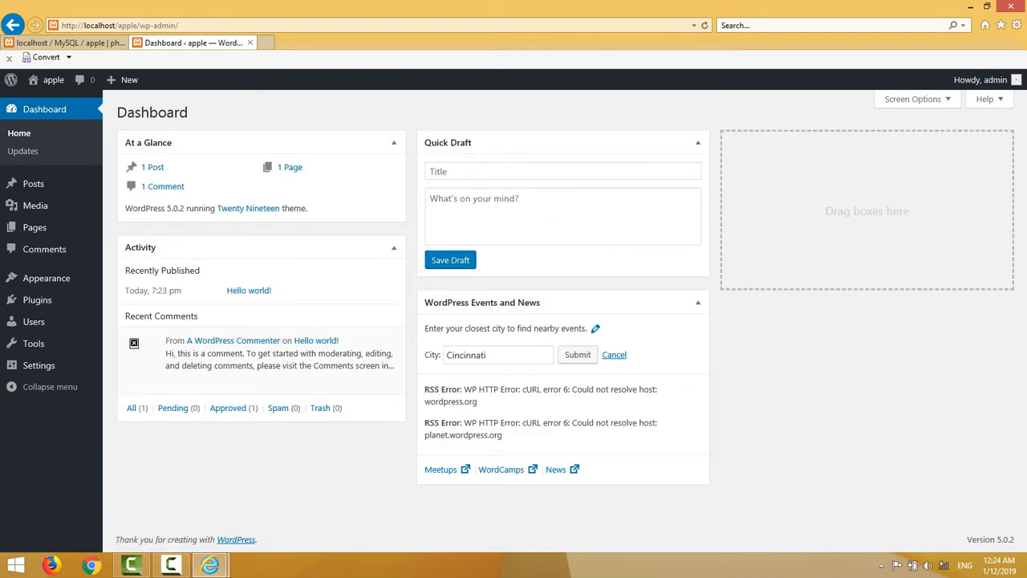
click(549, 216)
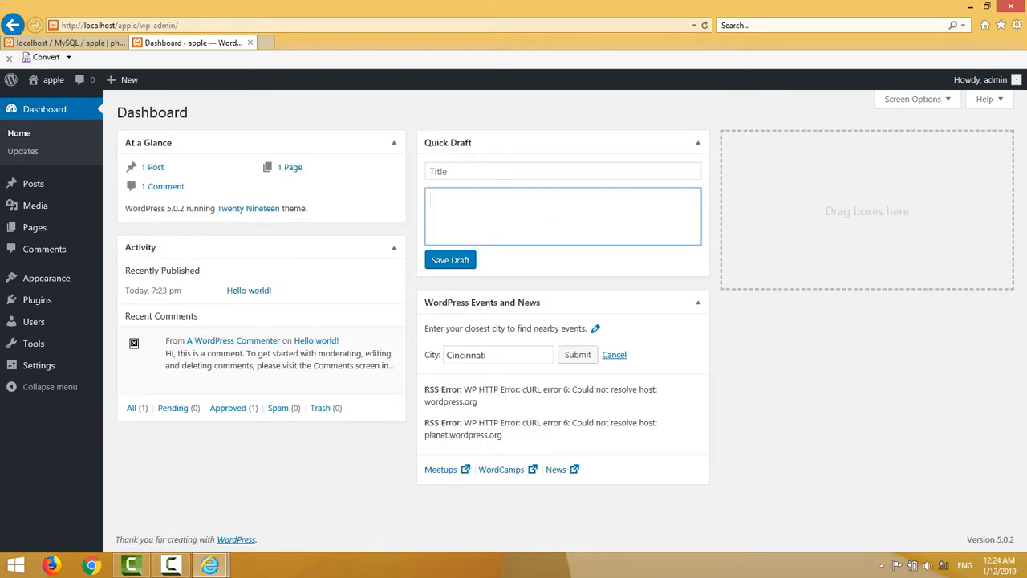
click(549, 171)
click(549, 215)
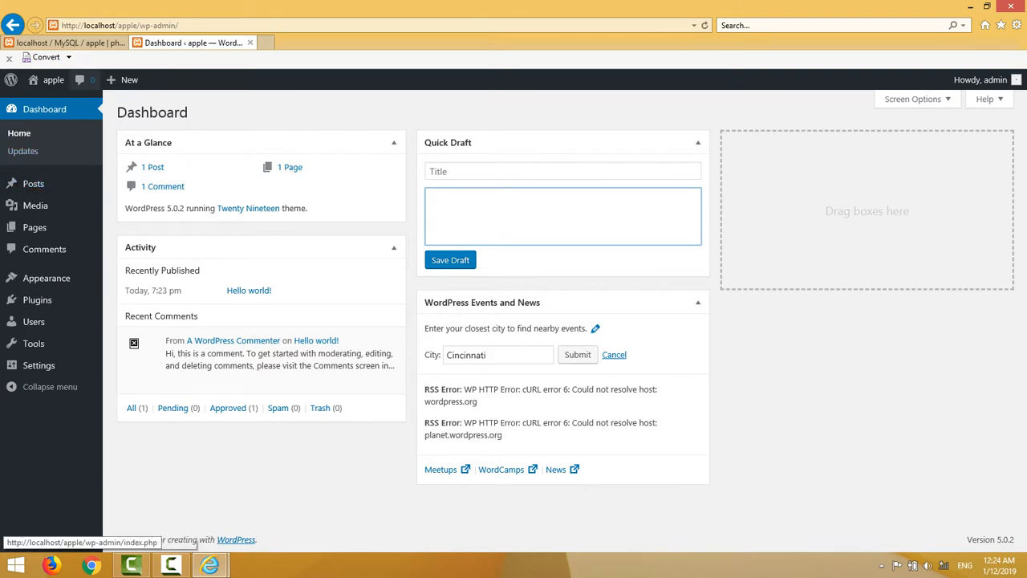
Open the site's front page in a new tab from Visit Site.
mouse_move(53, 80)
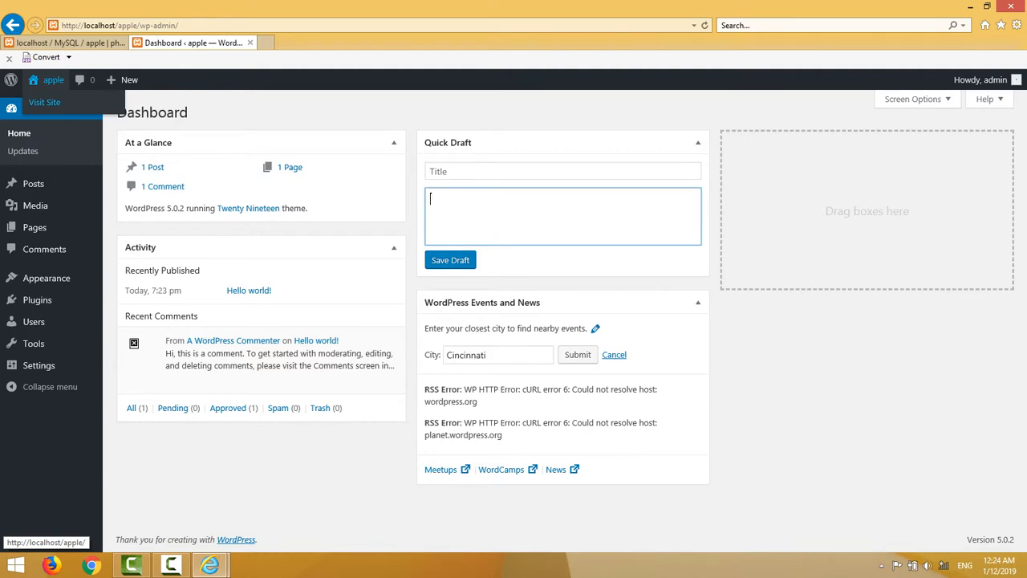
right_click(53, 103)
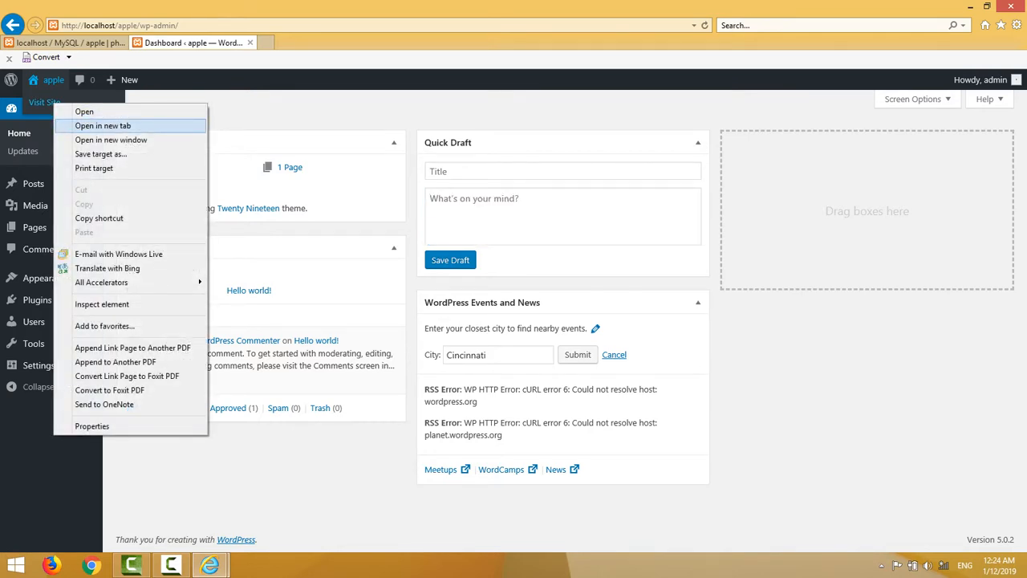
click(102, 125)
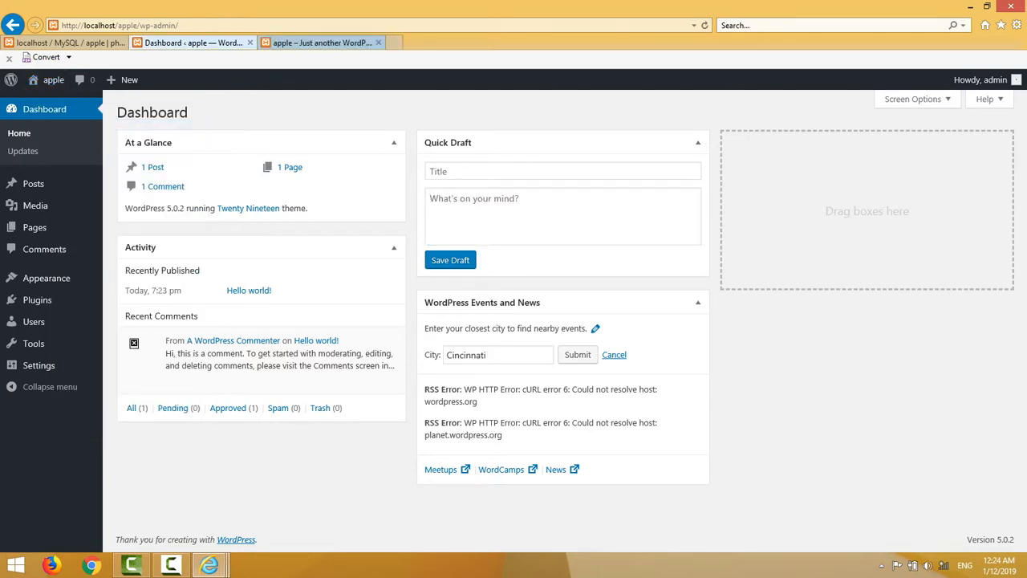
key(ctrl+Tab)
scroll(513, 321, down, 7)
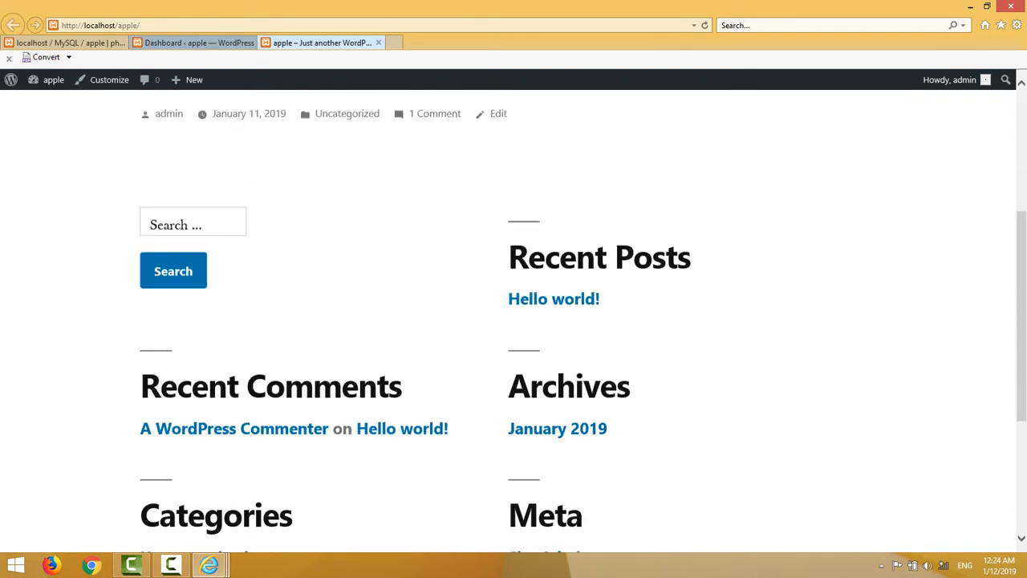
scroll(513, 321, up, 4)
scroll(514, 321, up, 3)
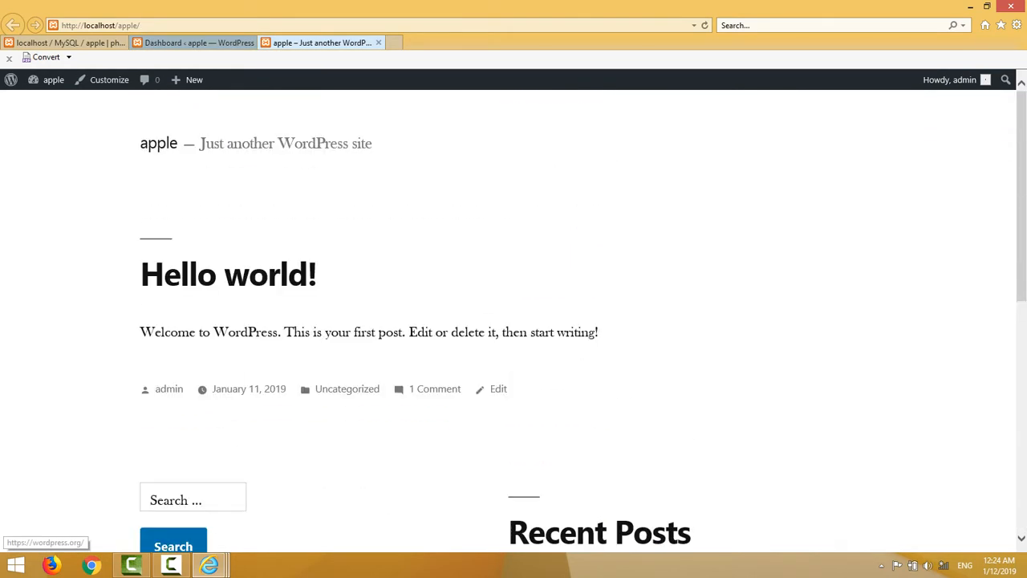
click(68, 43)
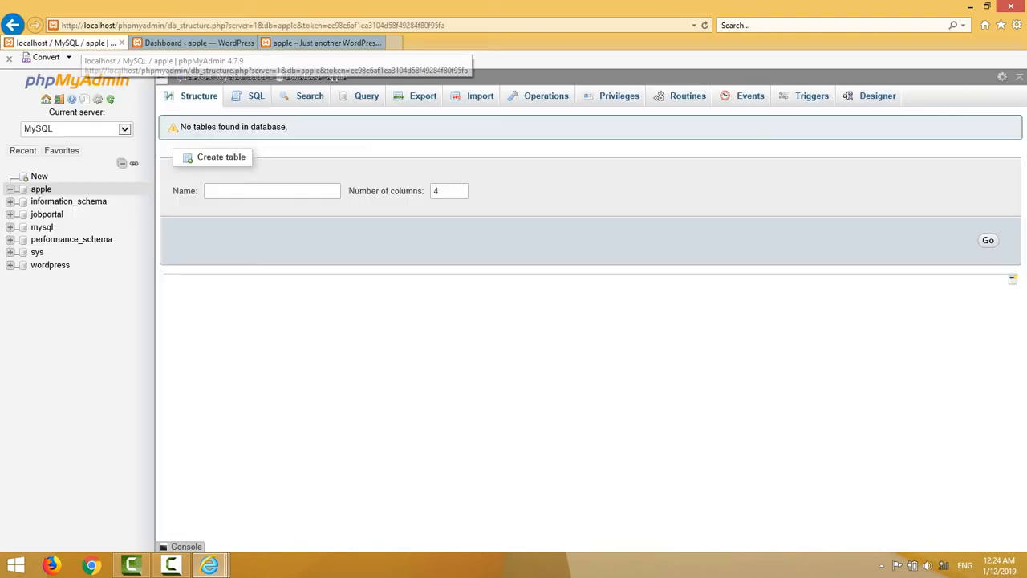
click(193, 43)
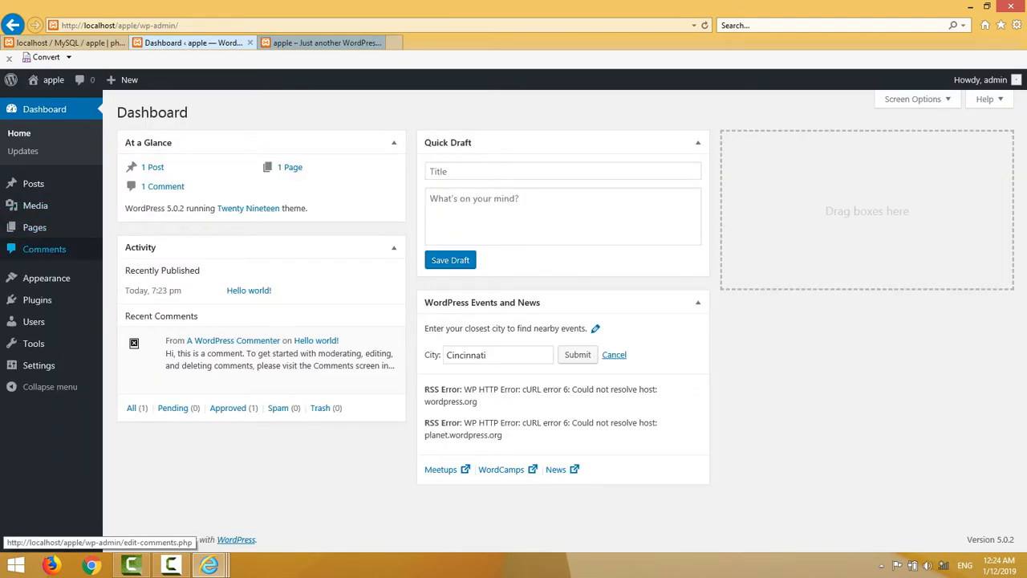
mouse_move(46, 277)
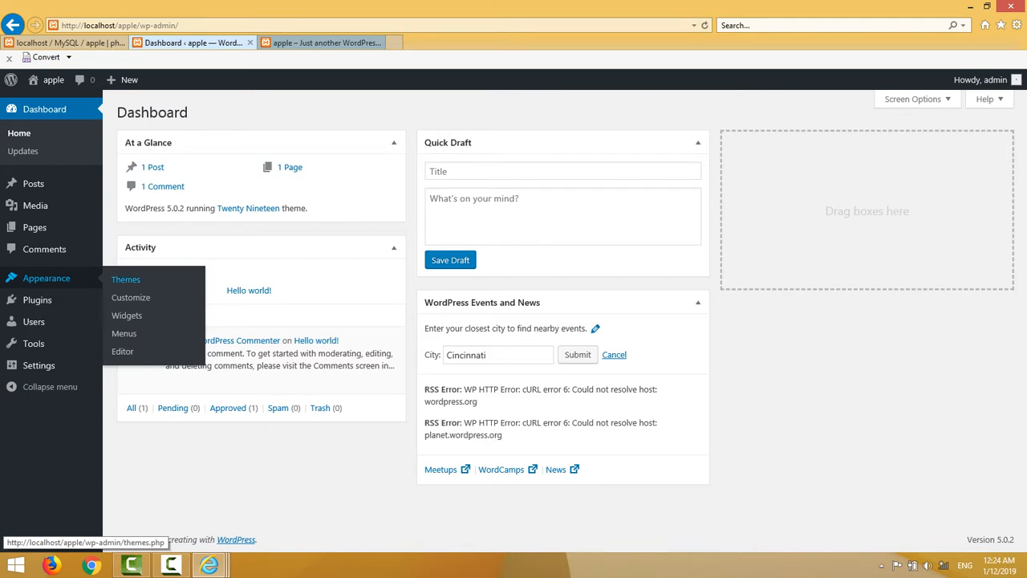
Activate Twenty Seventeen, Twenty Nineteen, Twenty Seventeen, then Twenty Sixteen, and go back to the Dashboard.
click(125, 279)
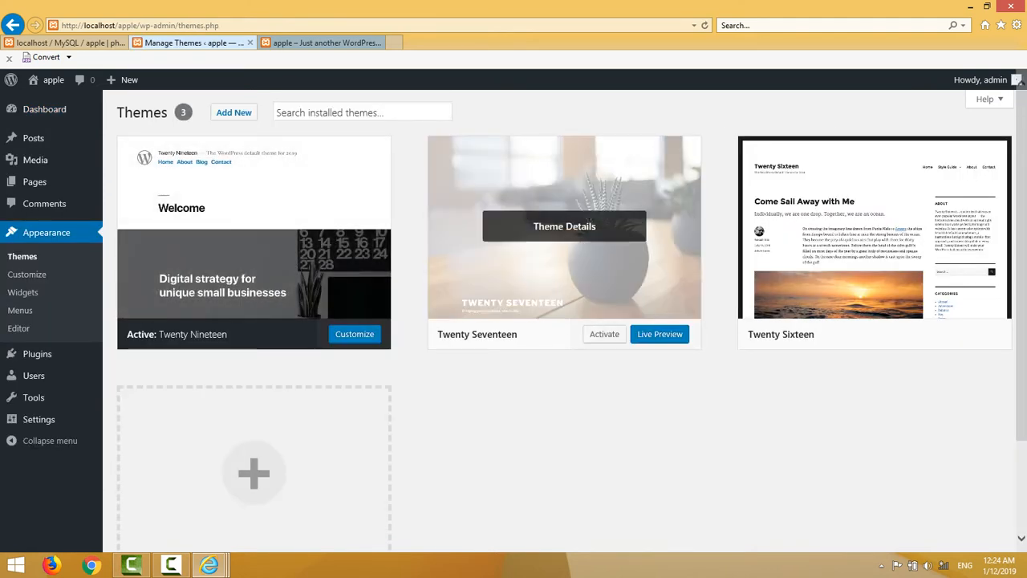
click(604, 334)
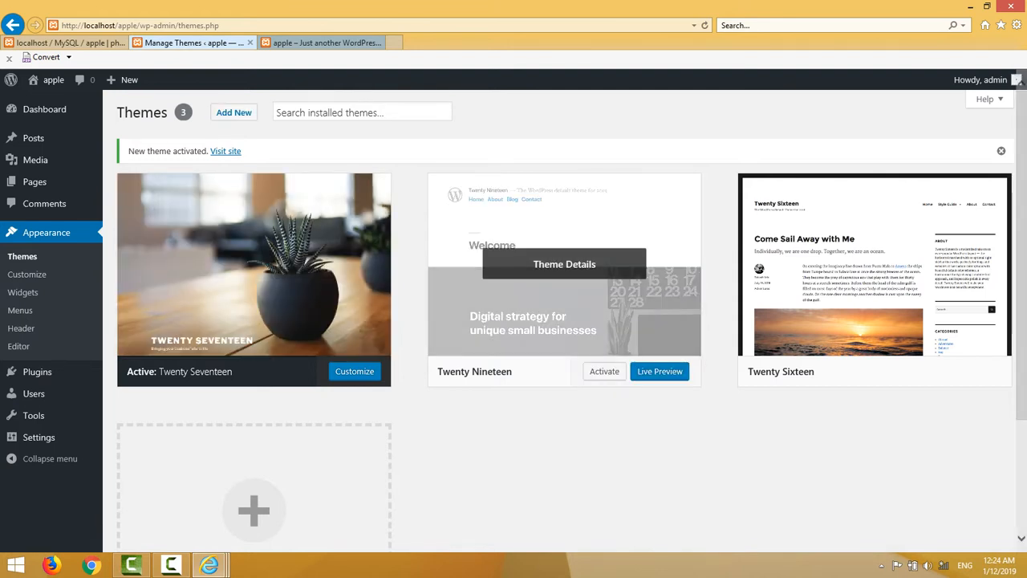
click(604, 370)
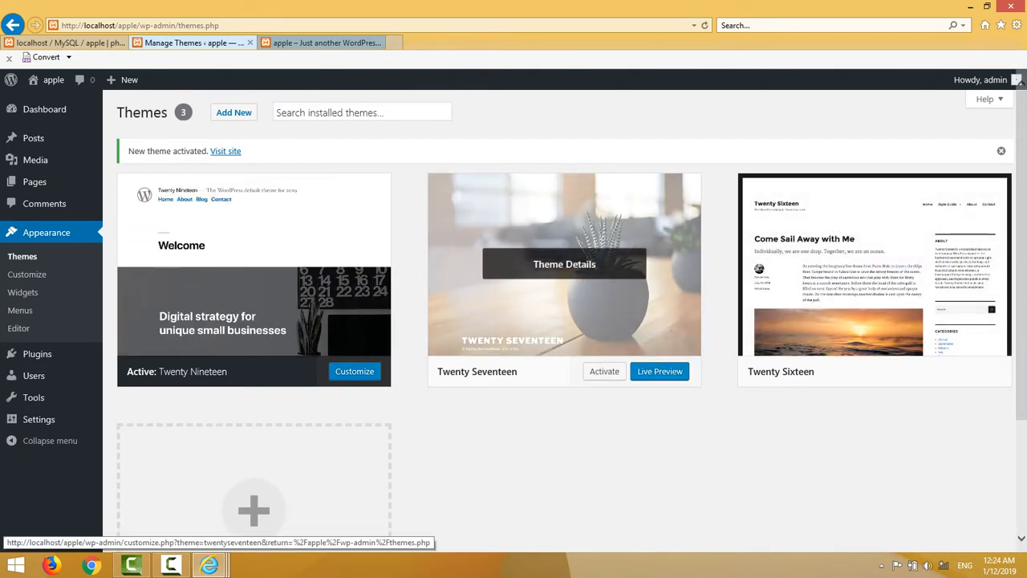
click(604, 371)
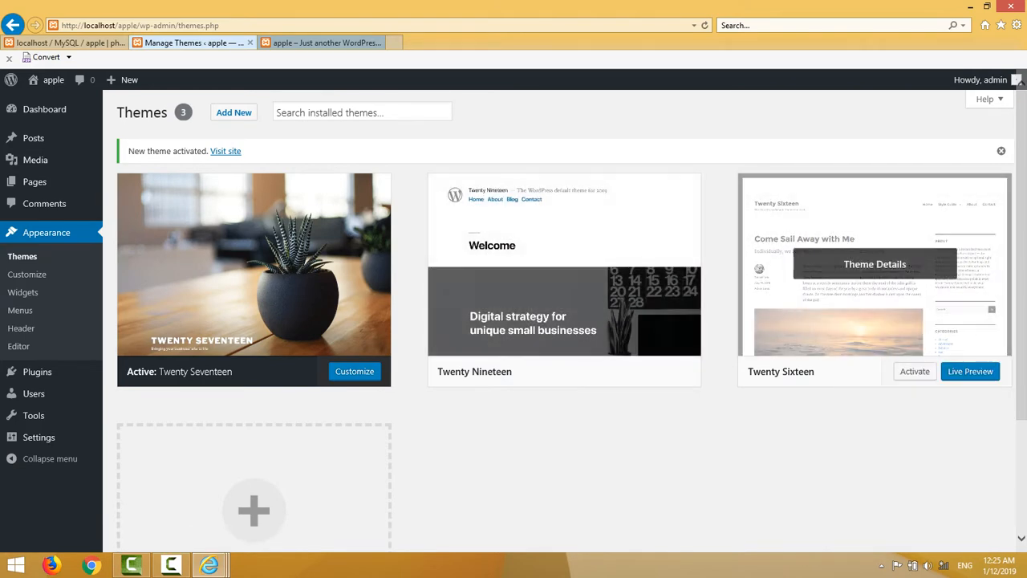
click(915, 370)
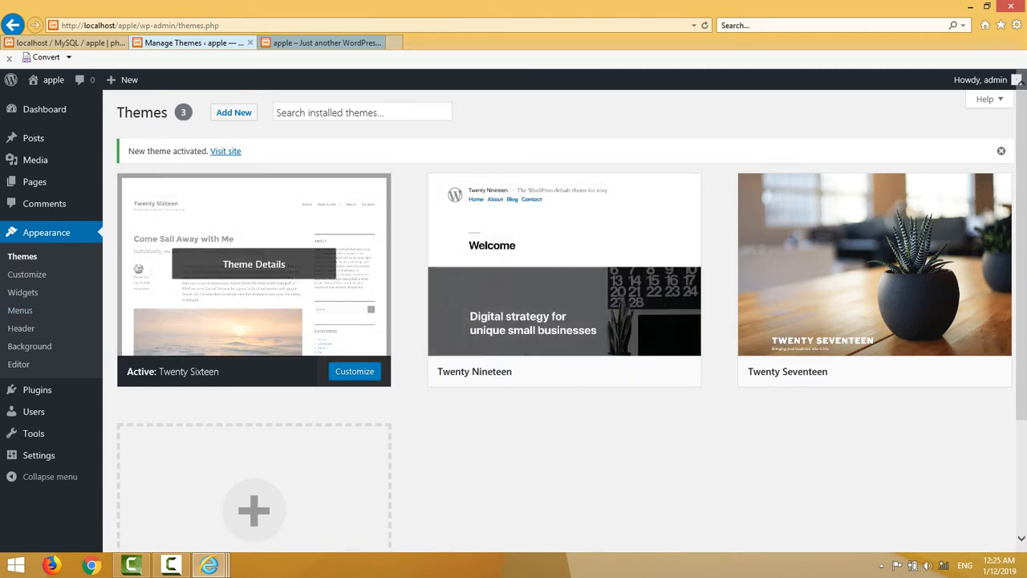
mouse_move(44, 109)
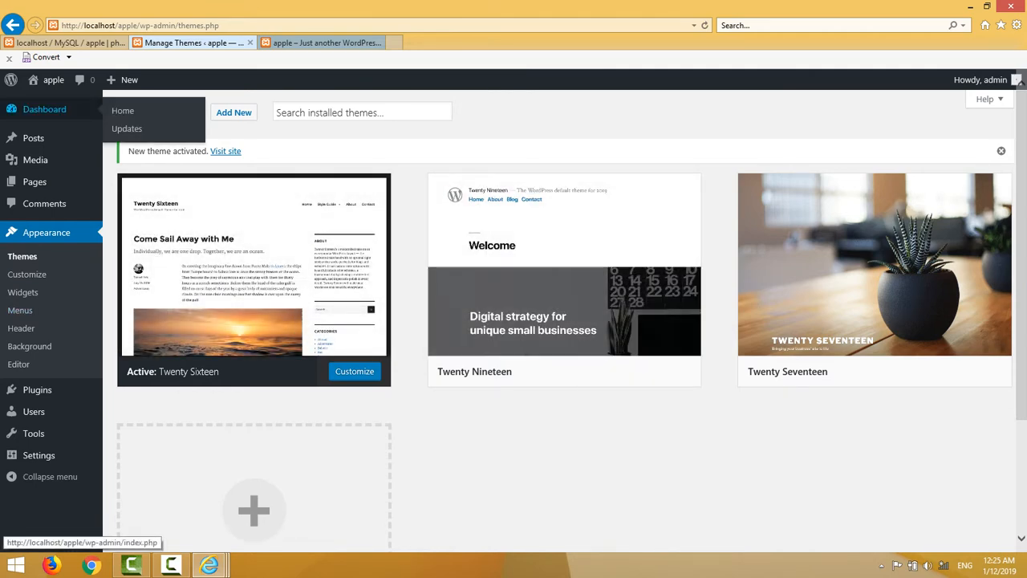
click(123, 111)
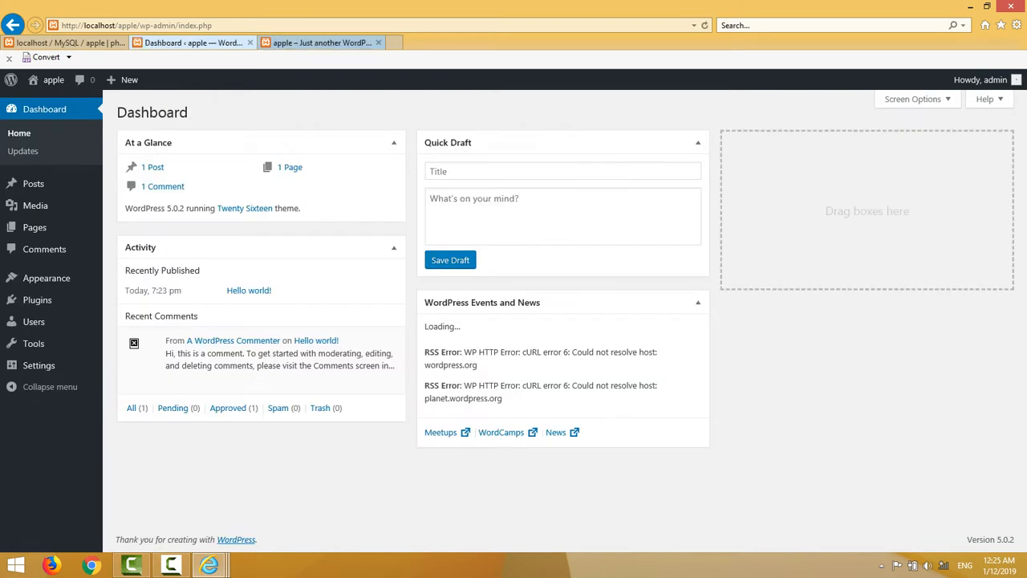
Reload the site's front page and scroll through it in the Twenty Sixteen design.
key(ctrl+Tab)
key(ctrl+l)
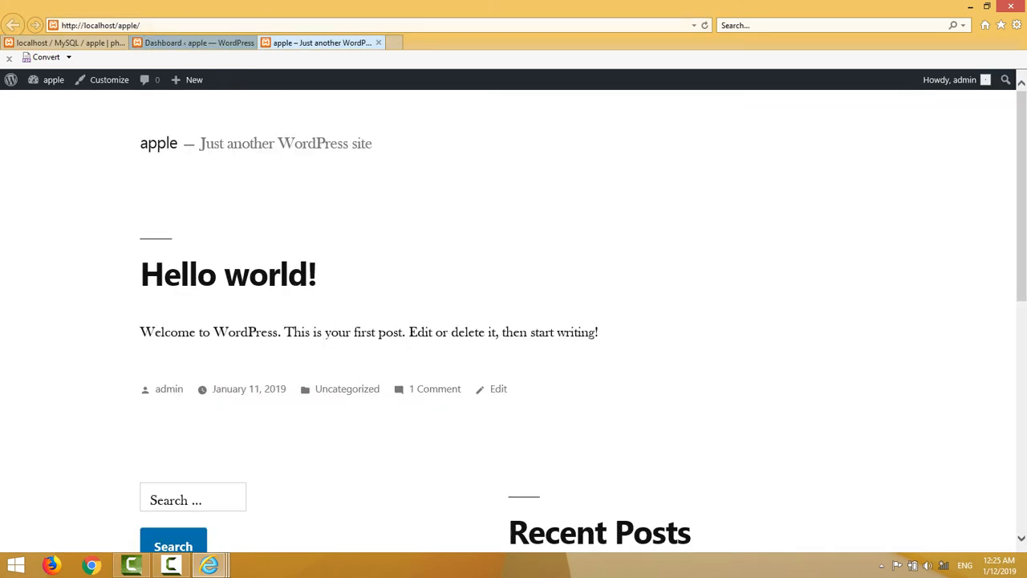
key(Return)
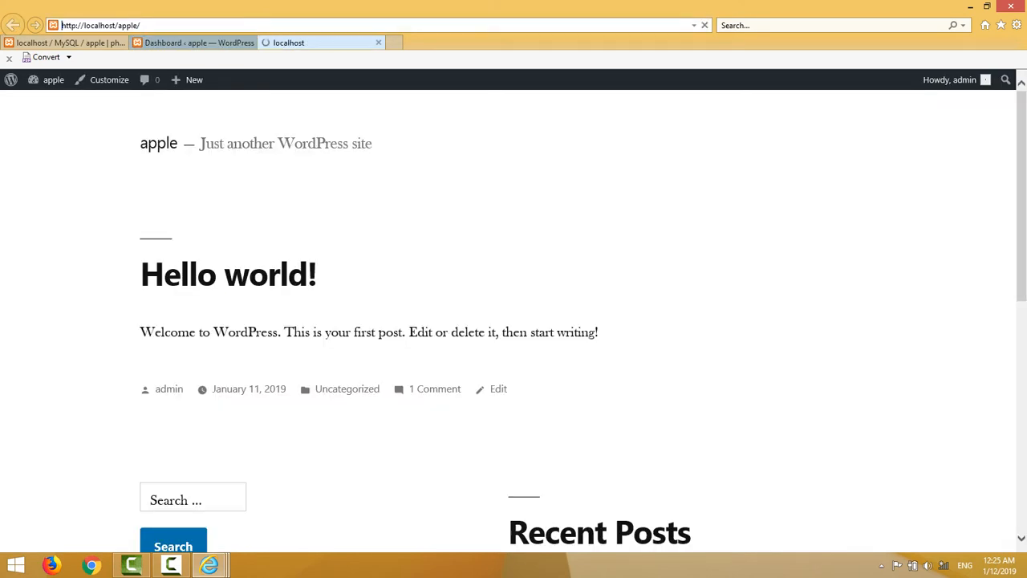
scroll(514, 321, down, 5)
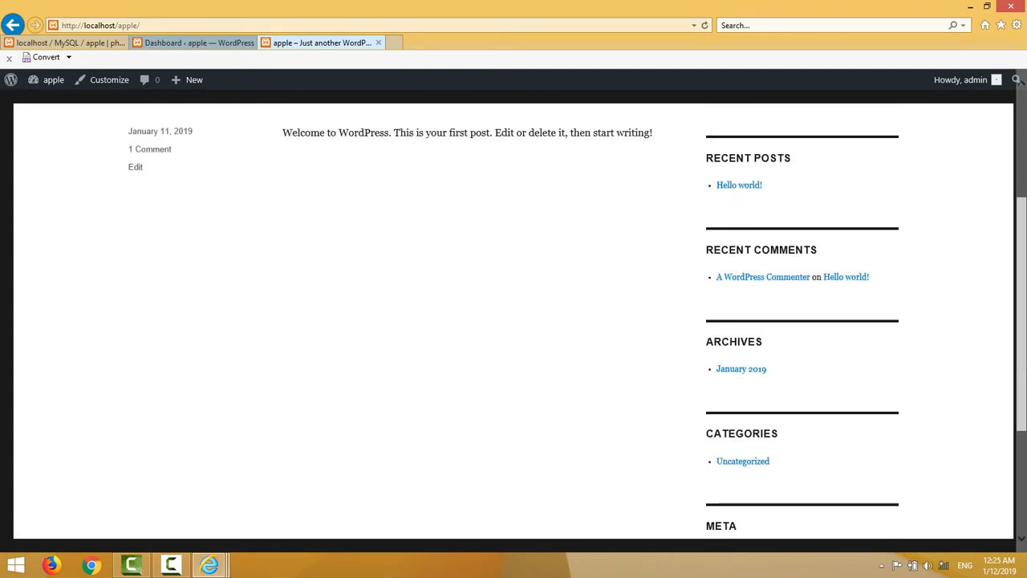
scroll(514, 321, up, 5)
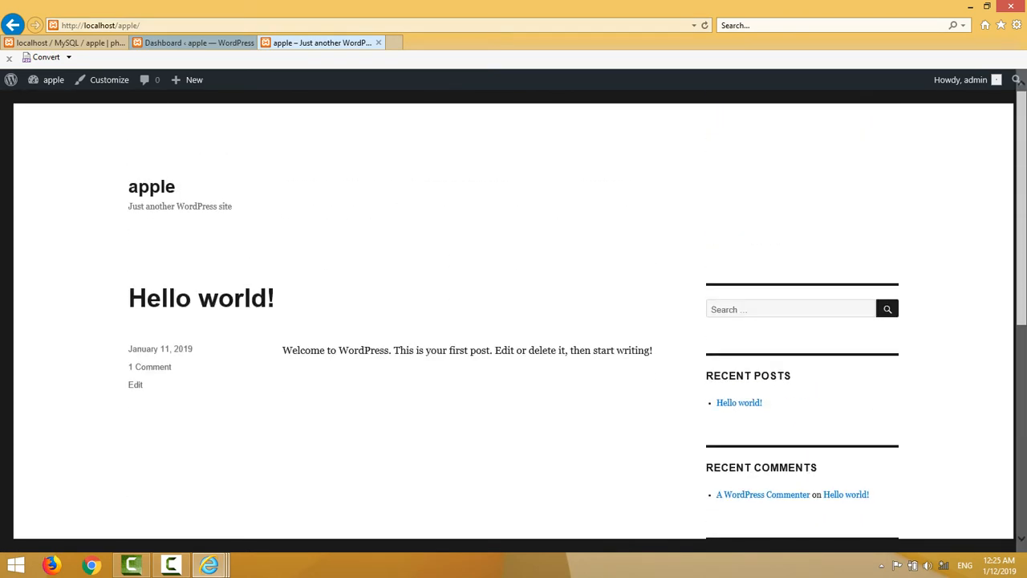
In Themes, activate Twenty Nineteen and then Twenty Seventeen.
click(192, 43)
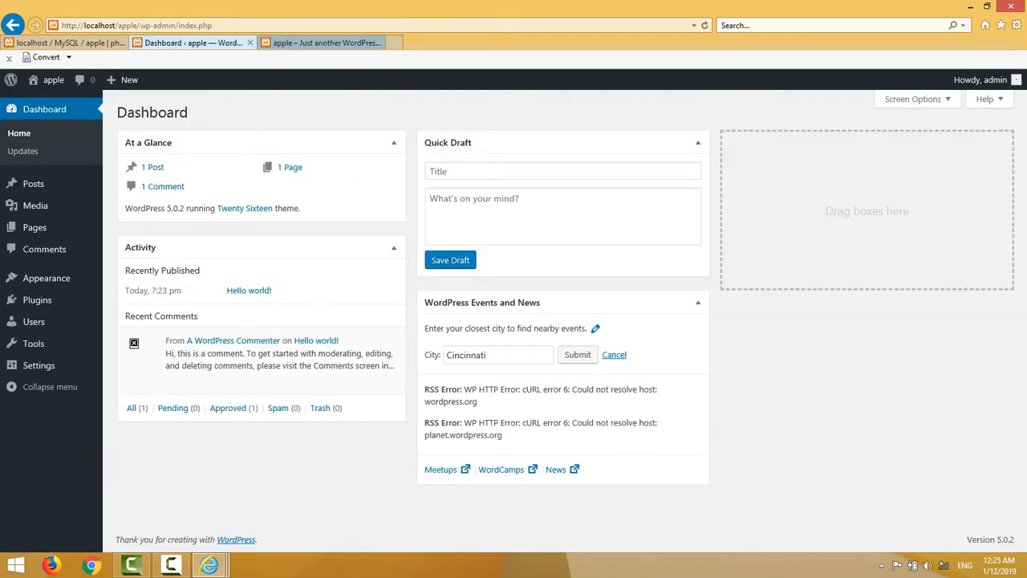
mouse_move(47, 278)
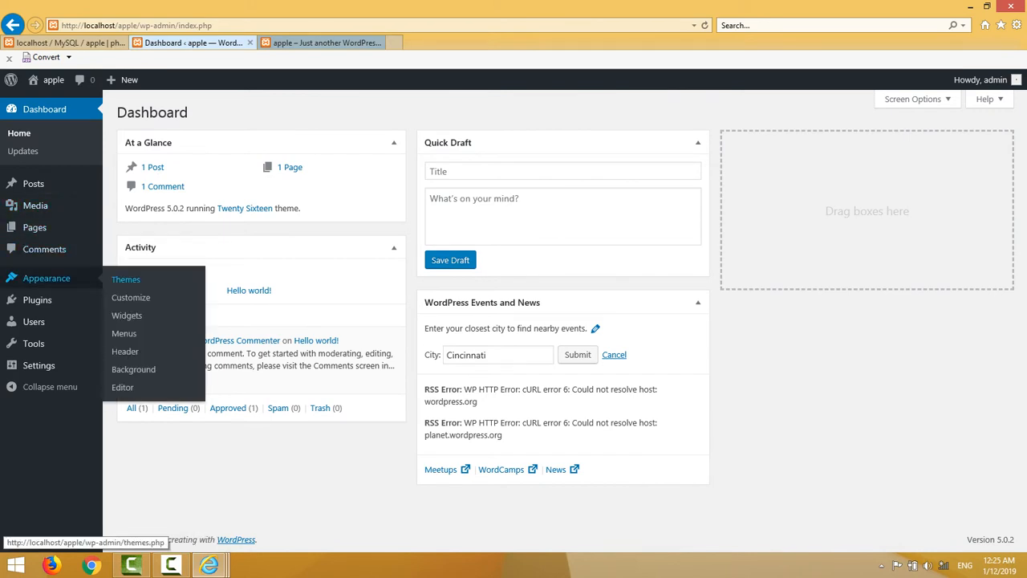
click(125, 279)
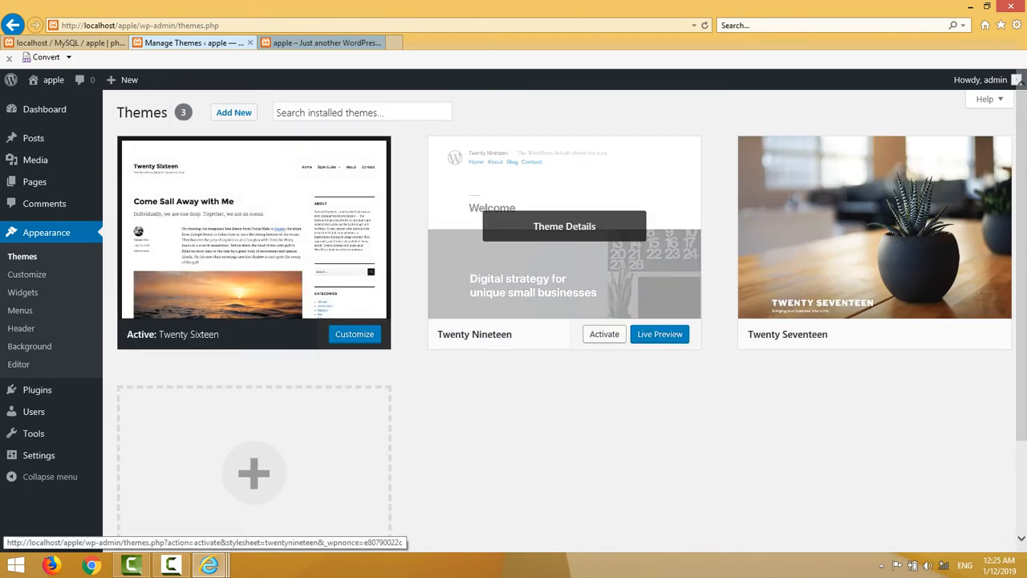
click(604, 334)
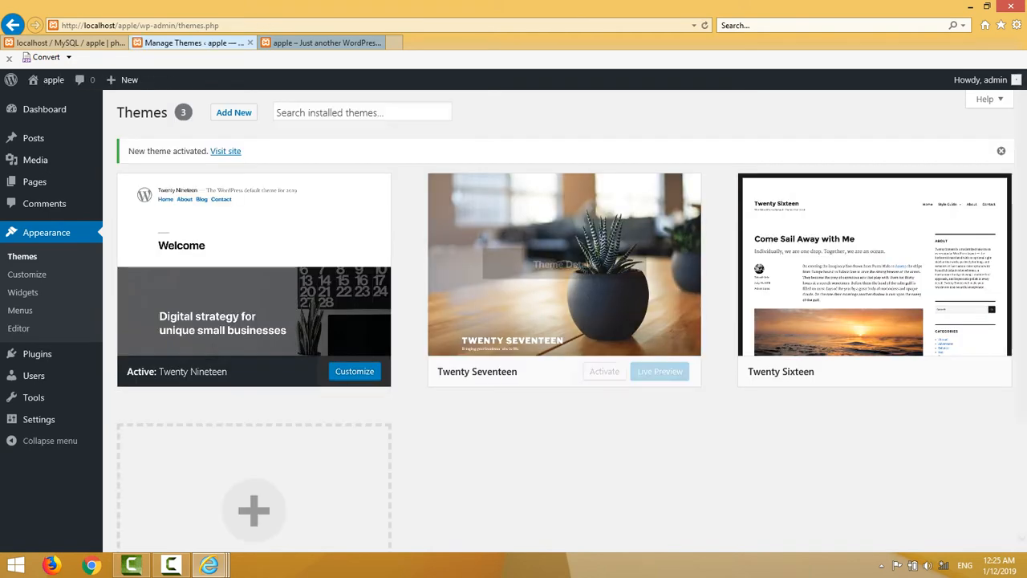
click(604, 371)
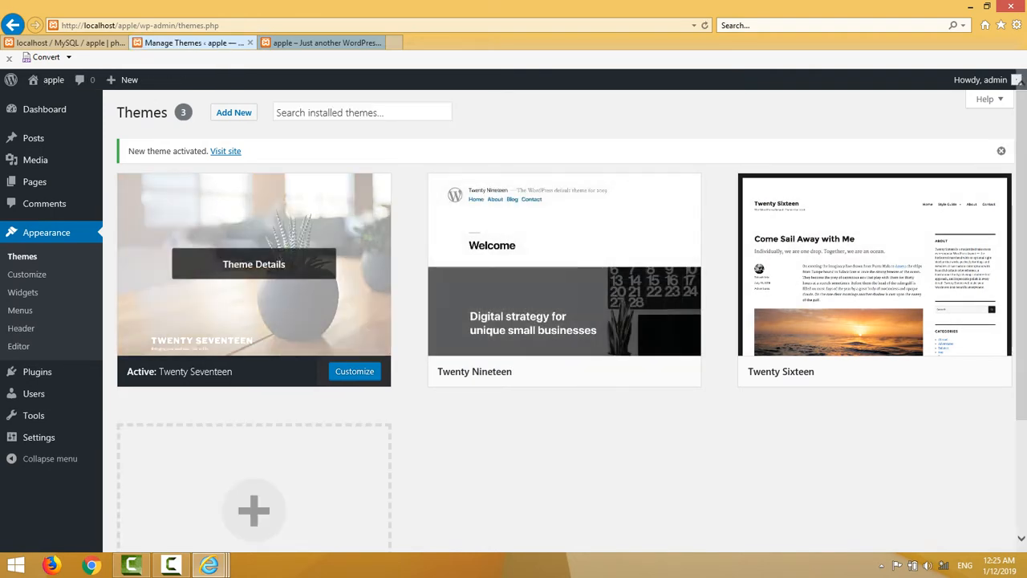
click(325, 42)
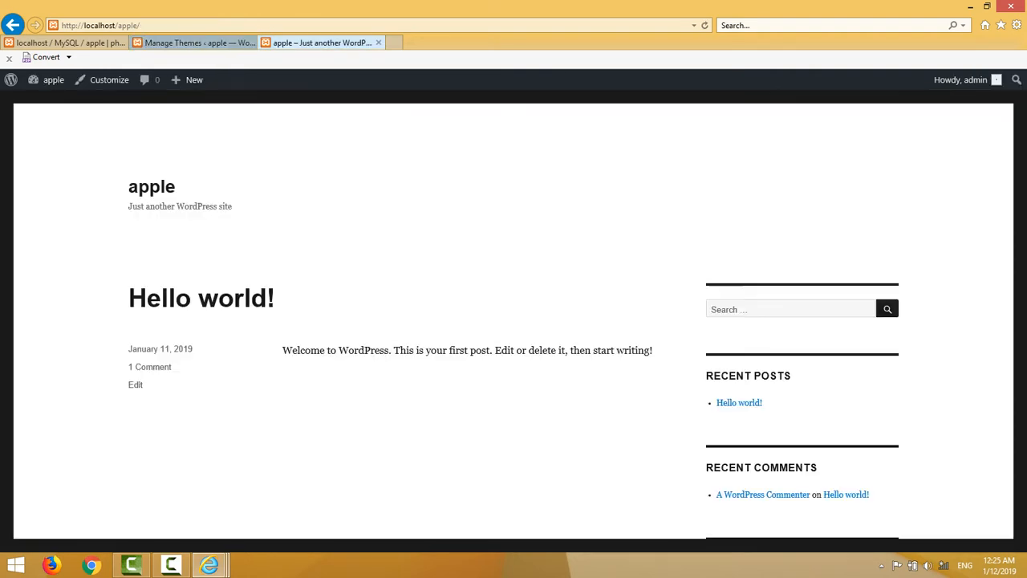
Reload the front page and scroll through the Twenty Seventeen design with its plant header.
click(273, 26)
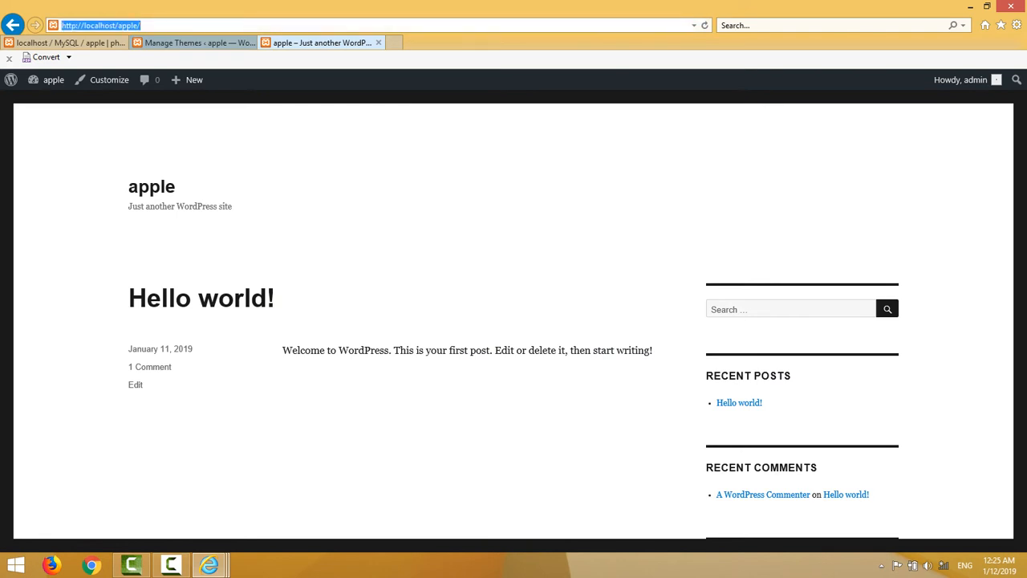
key(Return)
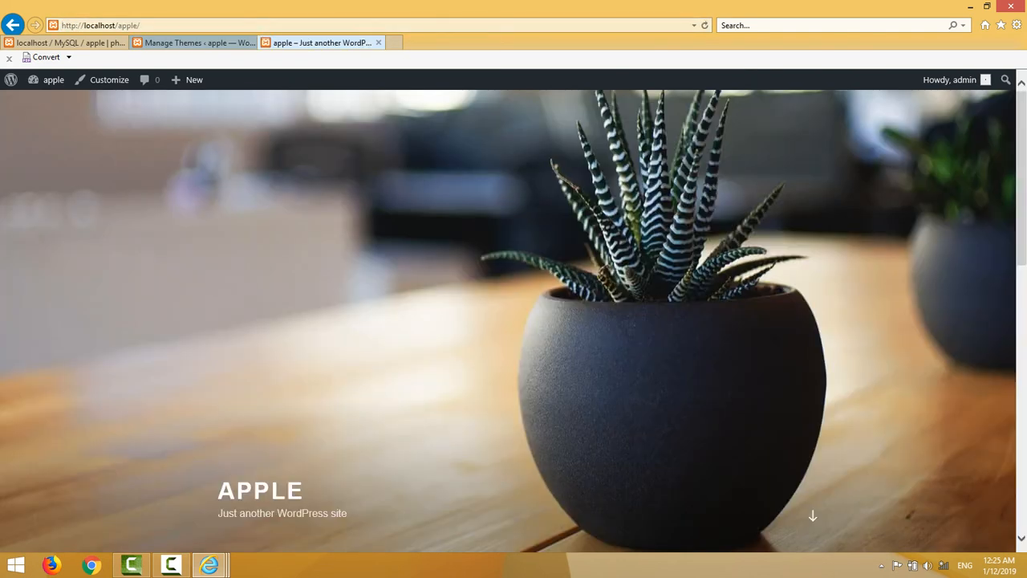
scroll(514, 321, down, 15)
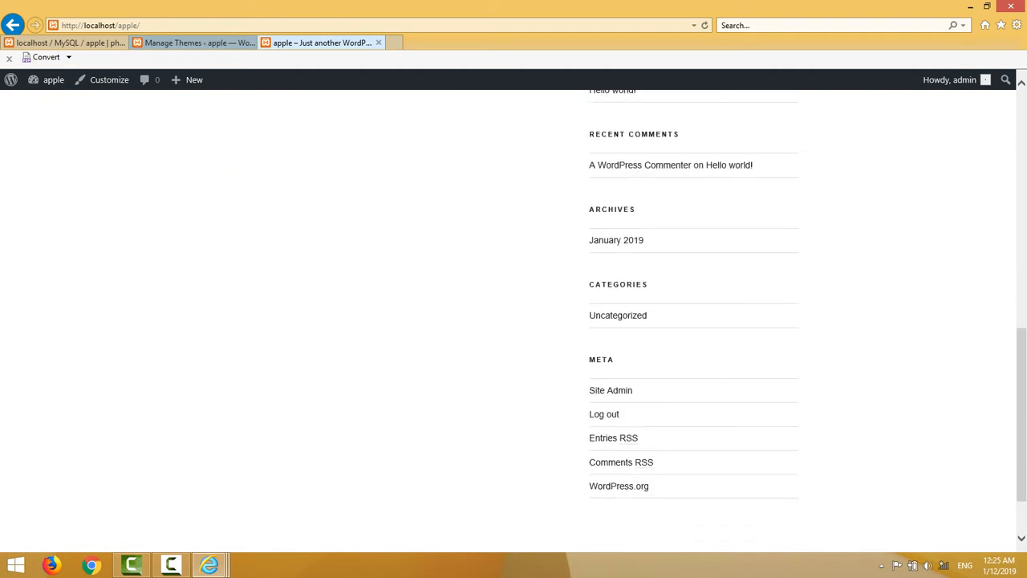
scroll(514, 321, up, 15)
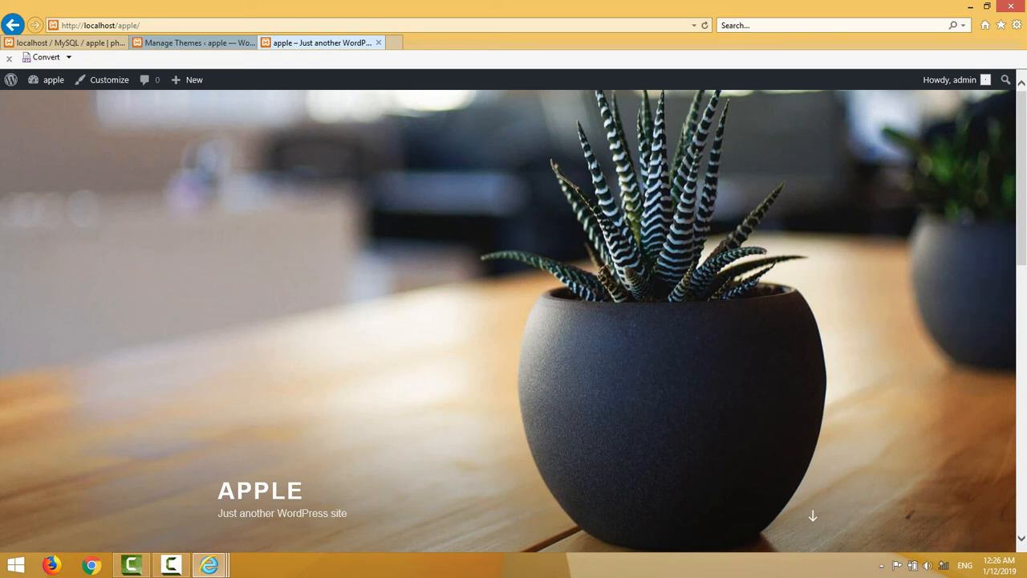
click(746, 25)
click(171, 565)
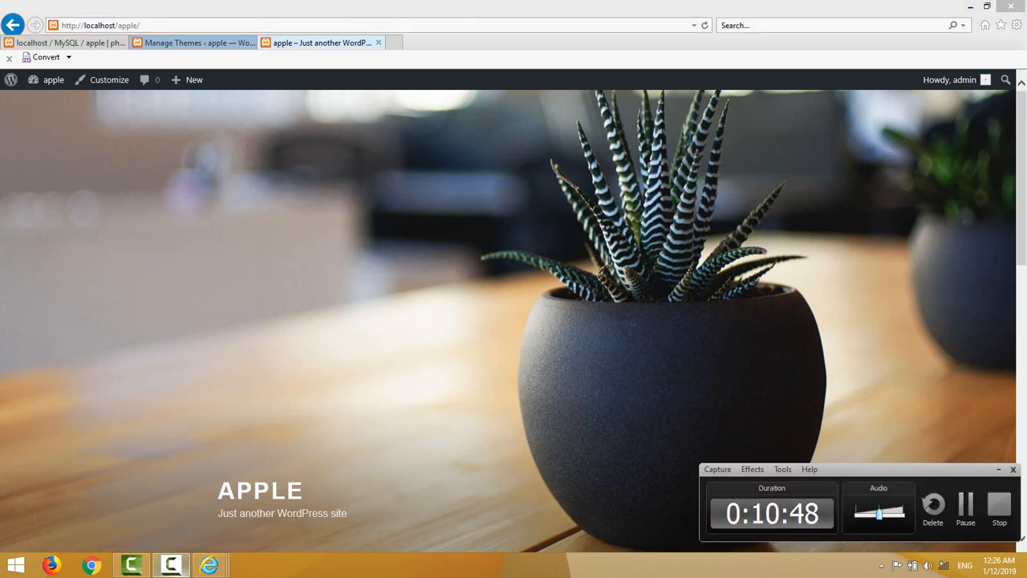